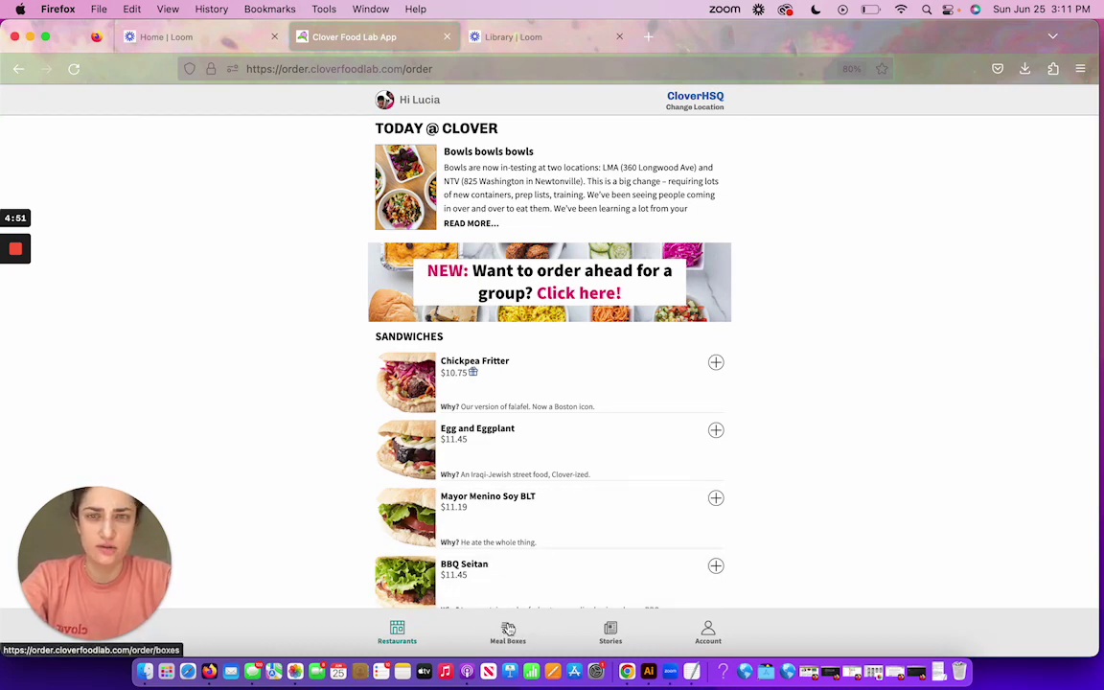
# - Open the Meal Boxes section and look through the weekly subscription boxes on offer
pyautogui.click(508, 629)
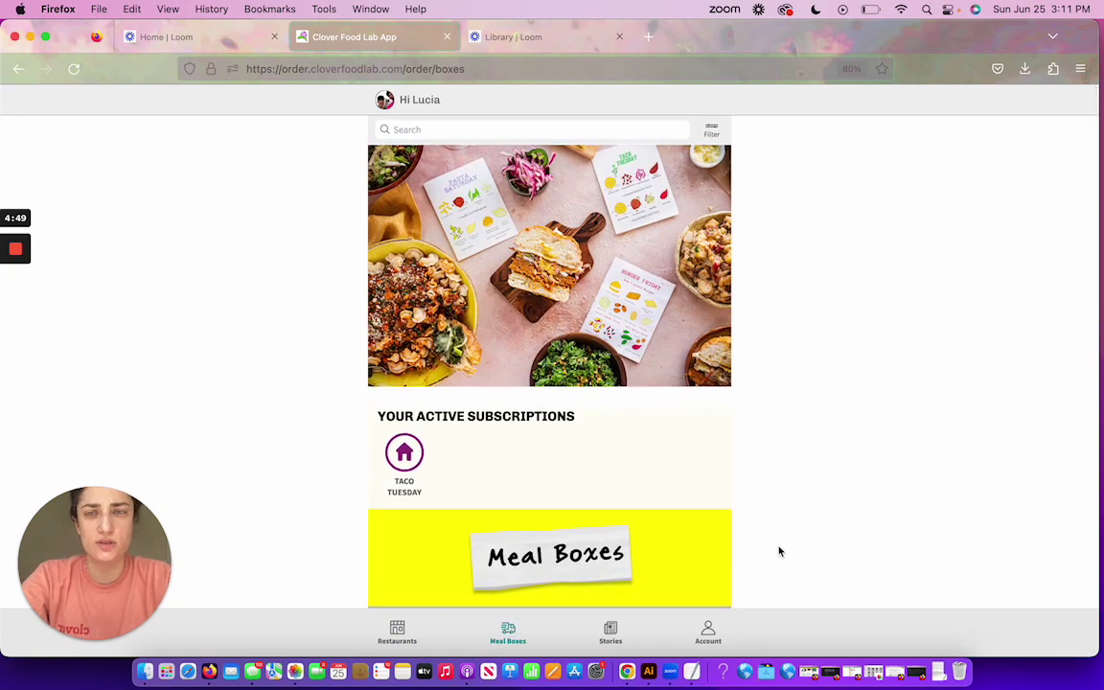
pyautogui.scroll(-5, 779, 551)
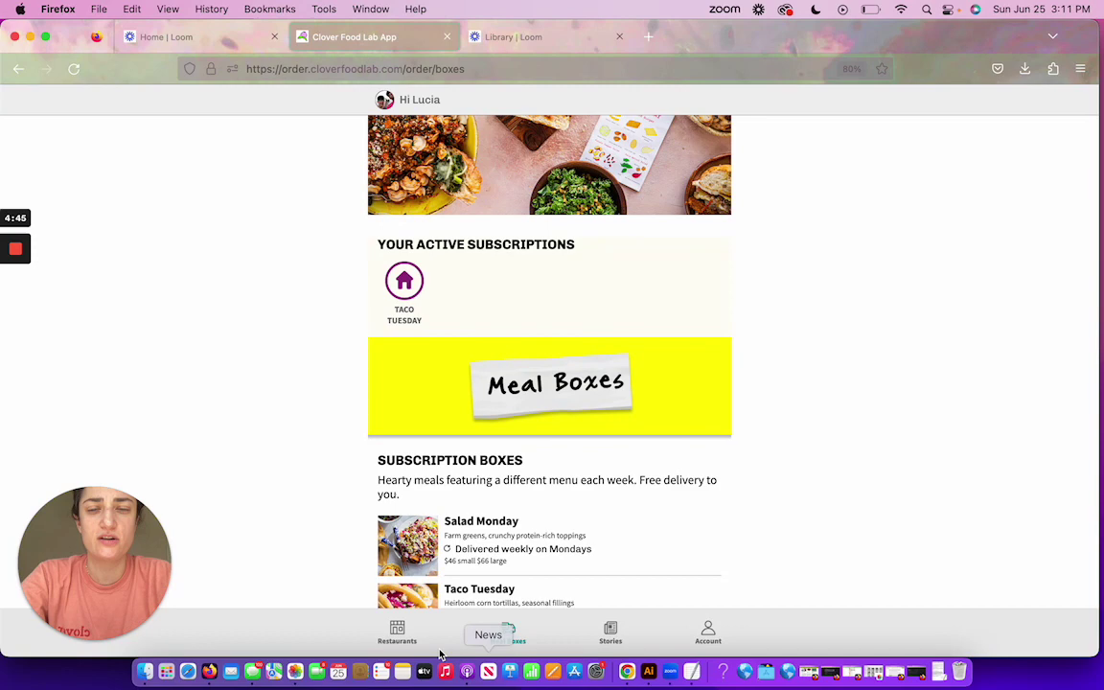
pyautogui.click(397, 633)
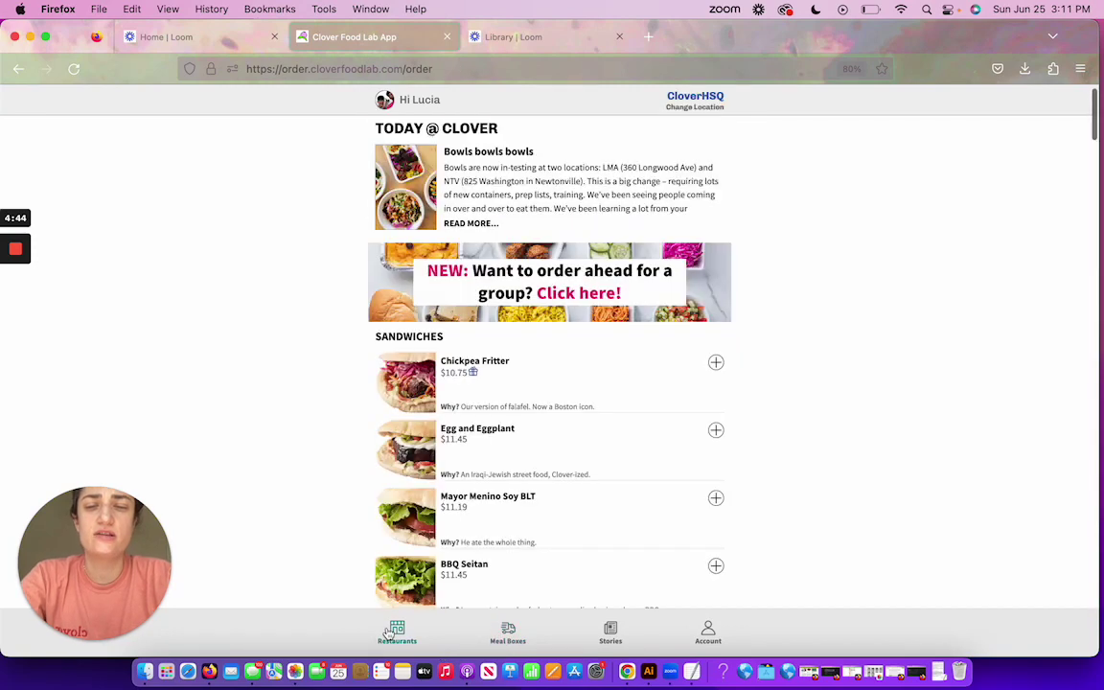
pyautogui.click(507, 631)
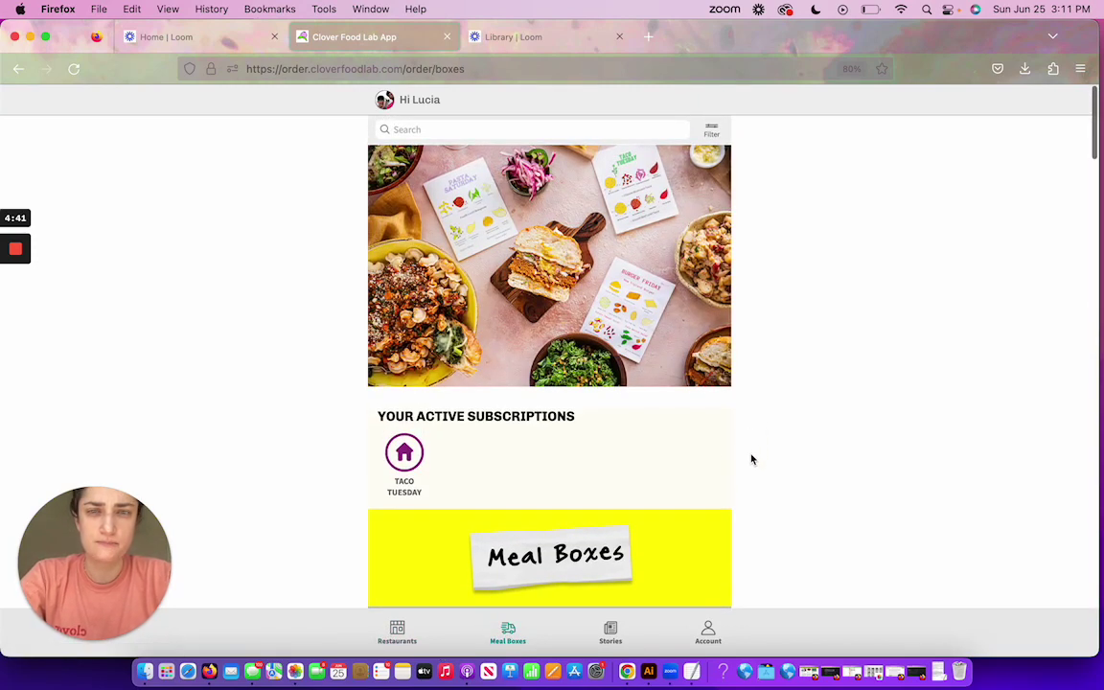
pyautogui.scroll(-5, 714, 505)
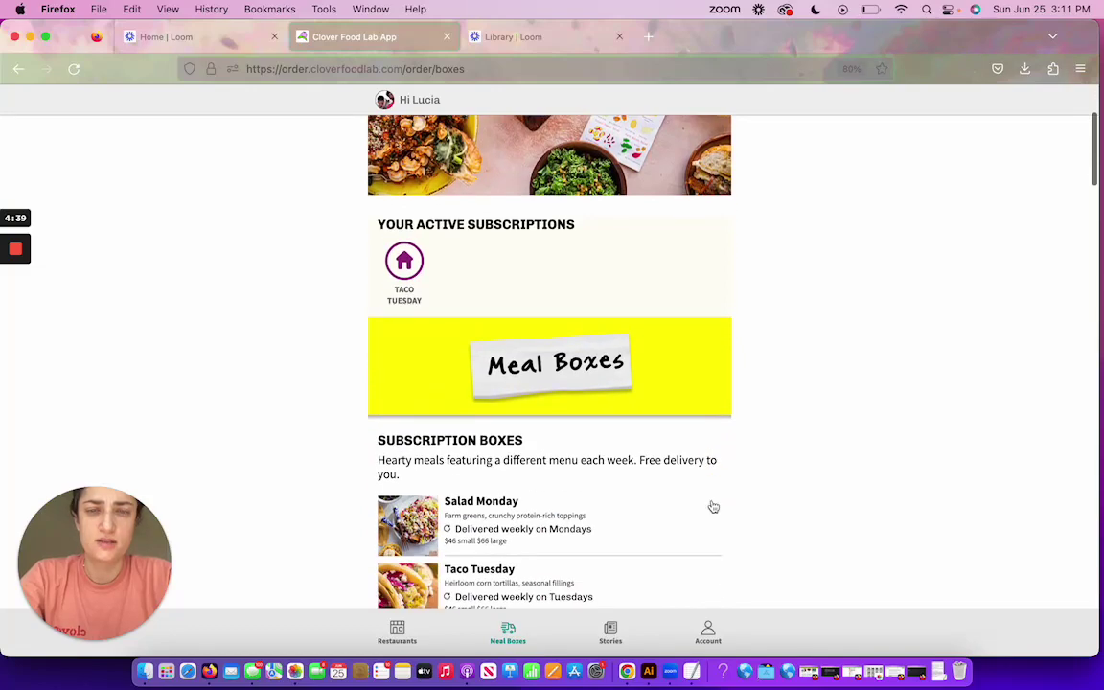
pyautogui.scroll(-3, 804, 509)
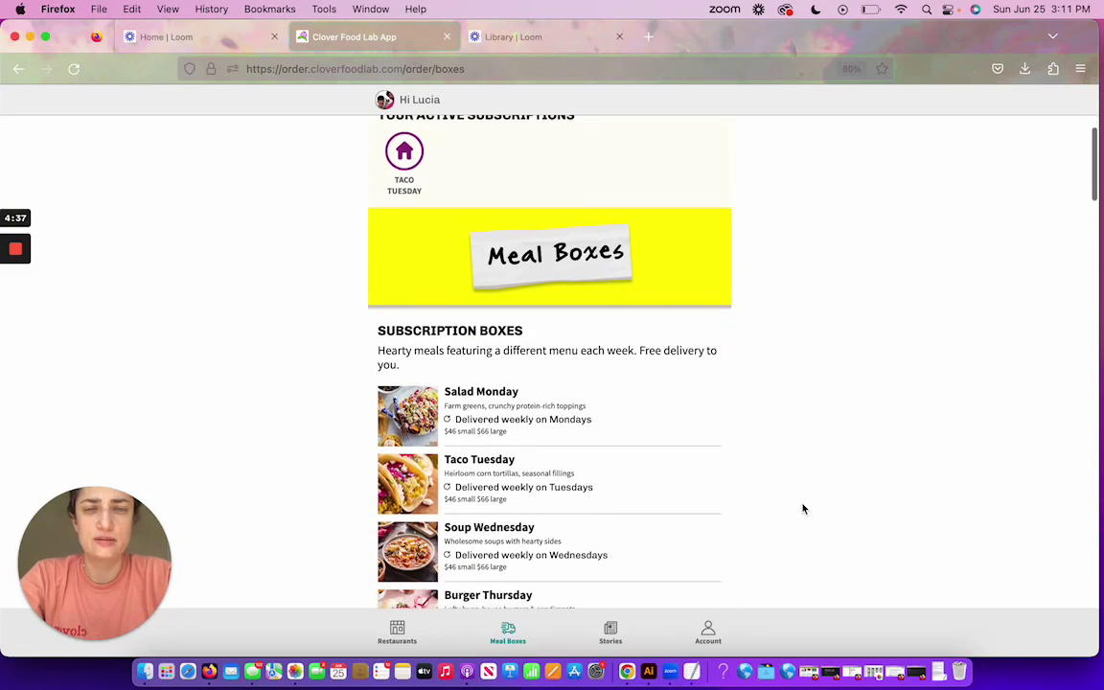
pyautogui.scroll(-3, 804, 509)
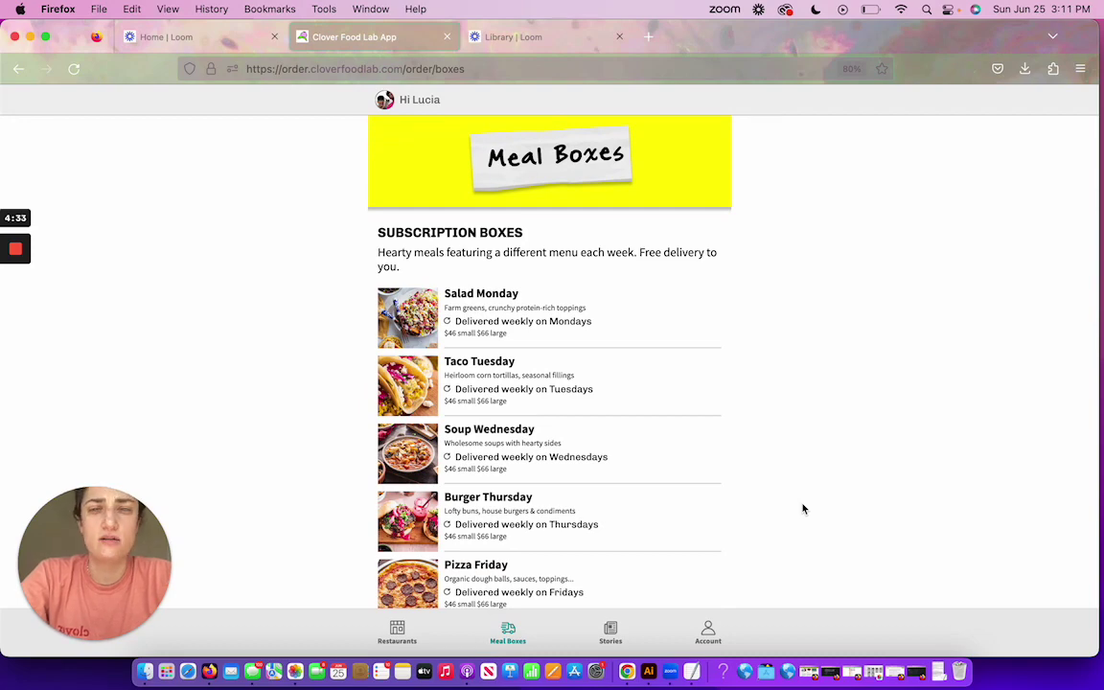
pyautogui.scroll(-2, 804, 509)
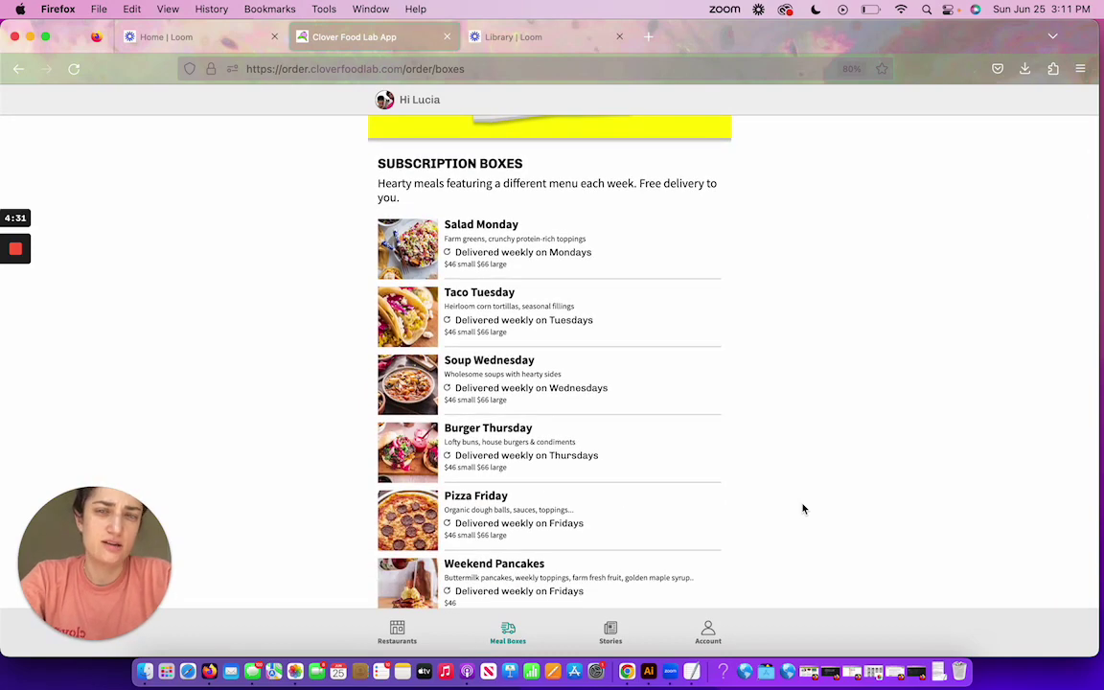
pyautogui.scroll(-1, 804, 509)
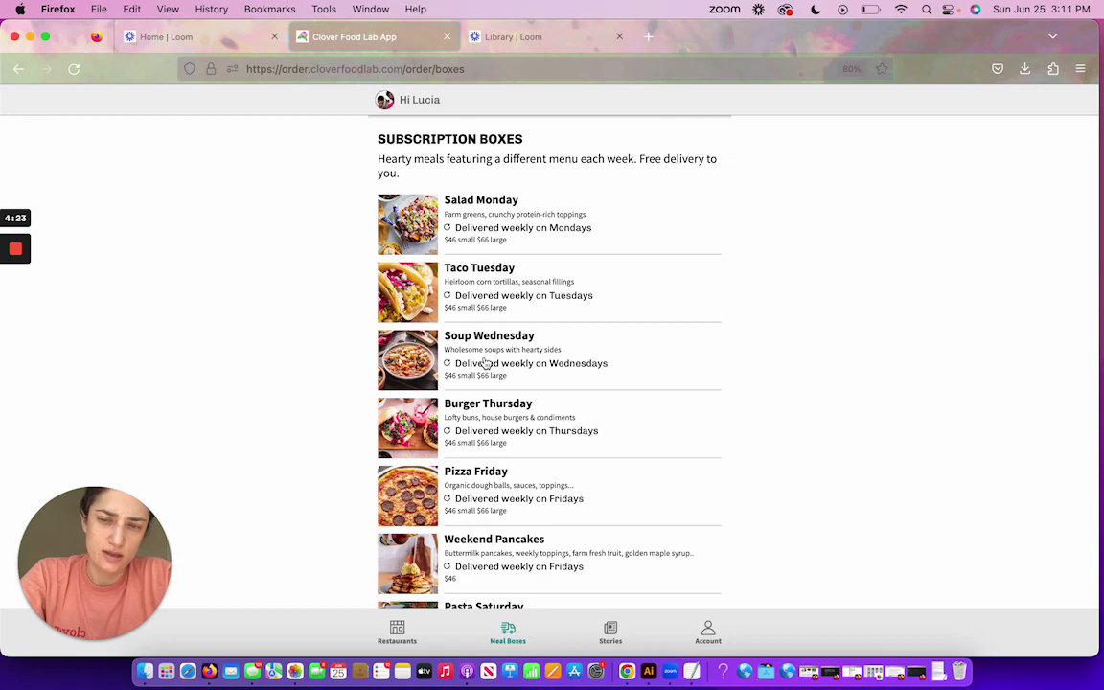
# - Open the Soup Wednesday subscription signup and review its description, sample menu and box sizes
pyautogui.click(486, 364)
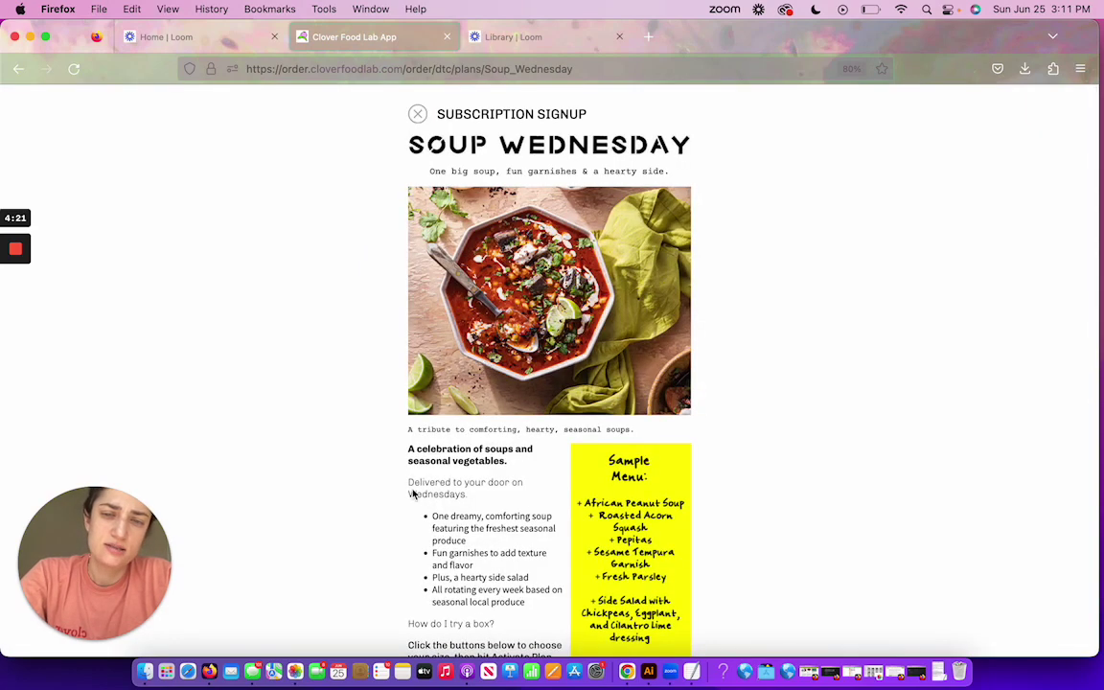
pyautogui.scroll(-5, 387, 562)
pyautogui.scroll(-5, 389, 563)
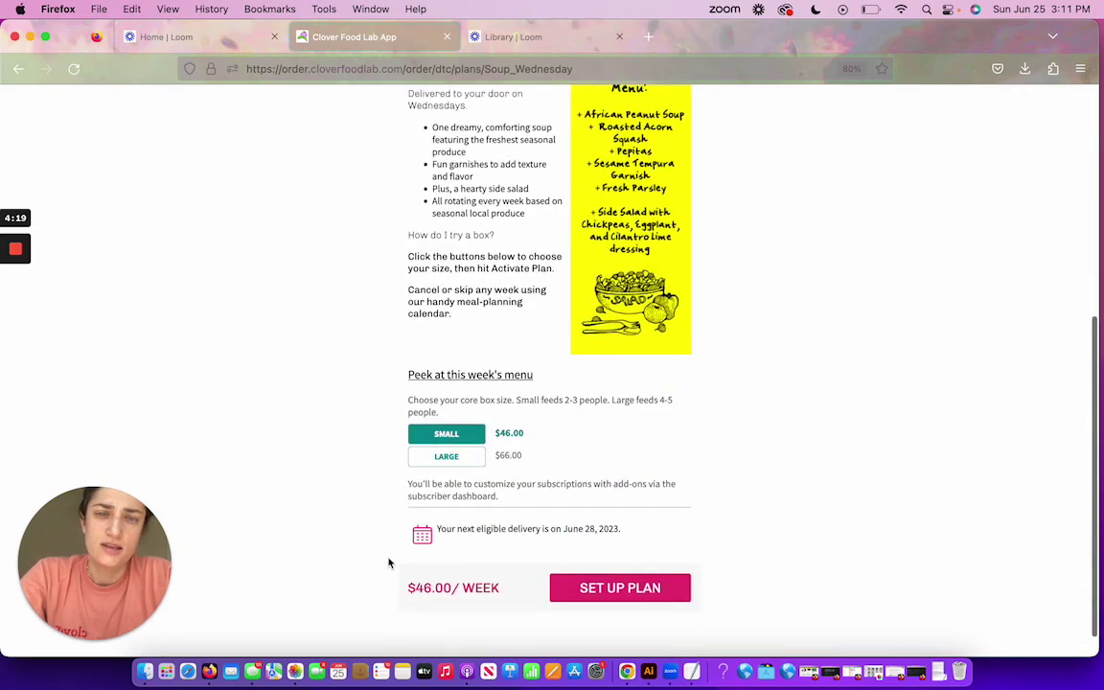
pyautogui.scroll(3, 389, 563)
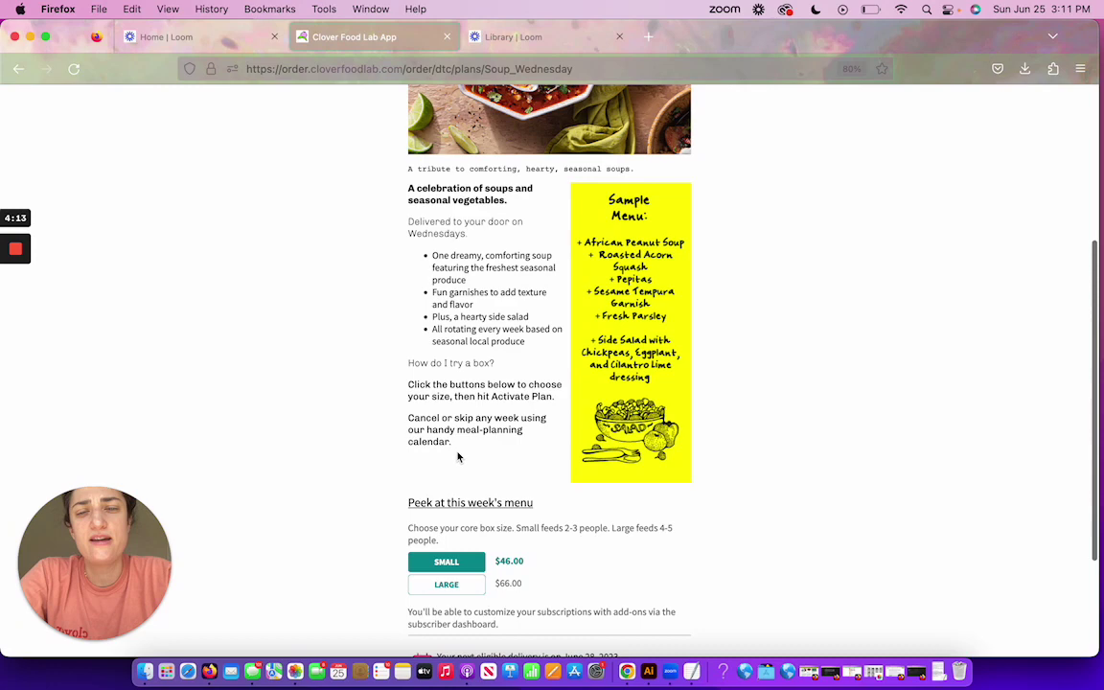
pyautogui.scroll(-1, 370, 458)
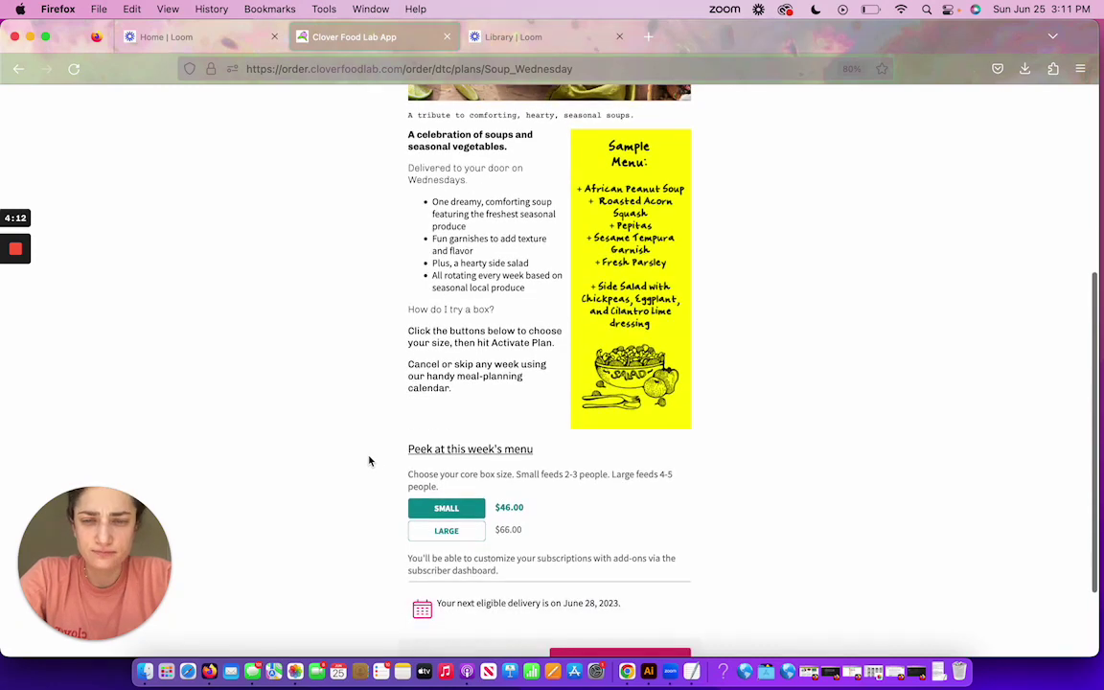
# - Peek at this week's menu and examine the June calendar of subscription box meals
pyautogui.click(417, 458)
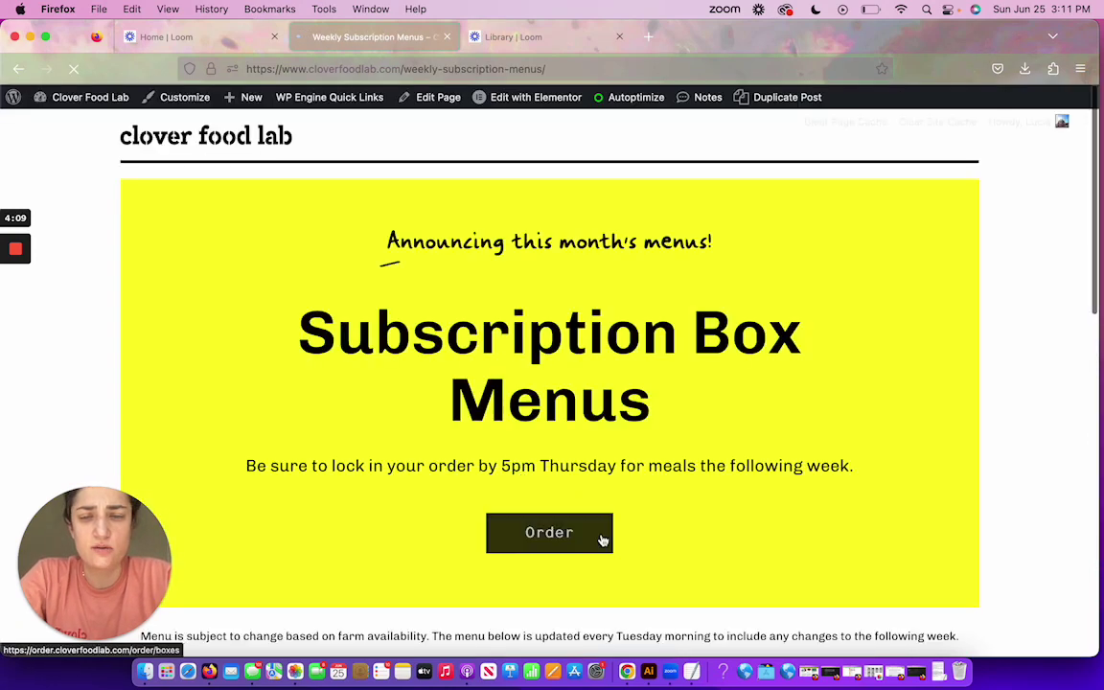
pyautogui.scroll(-2, 411, 499)
pyautogui.scroll(-2, 411, 499)
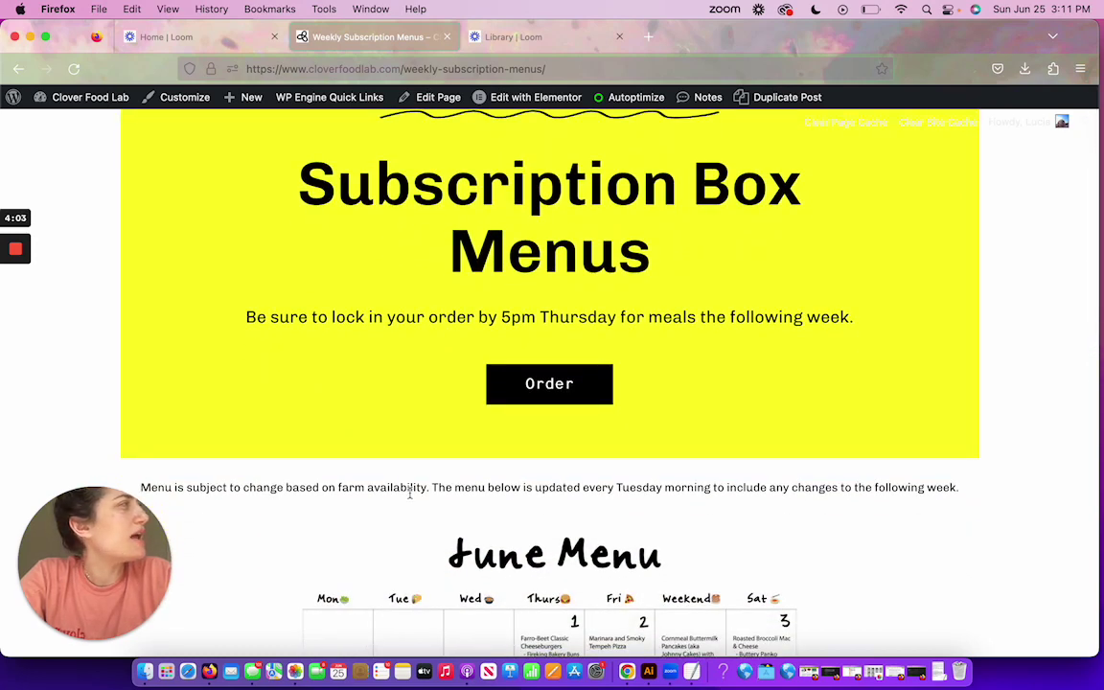
pyautogui.hotkey('ctrl', 'Up')
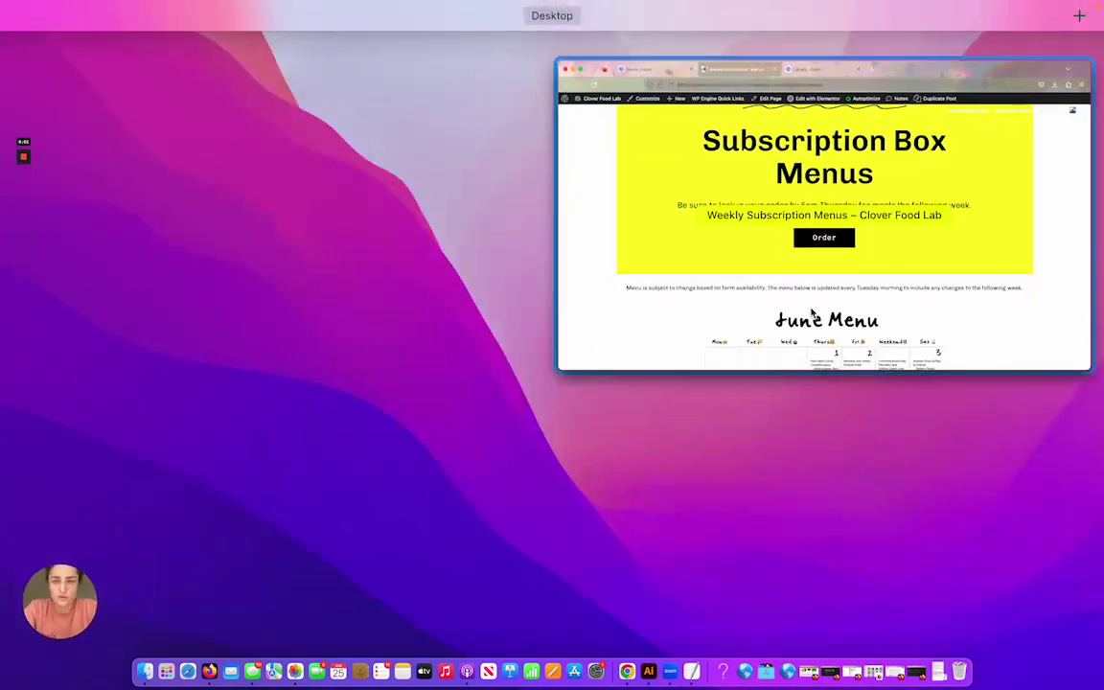
pyautogui.click(812, 313)
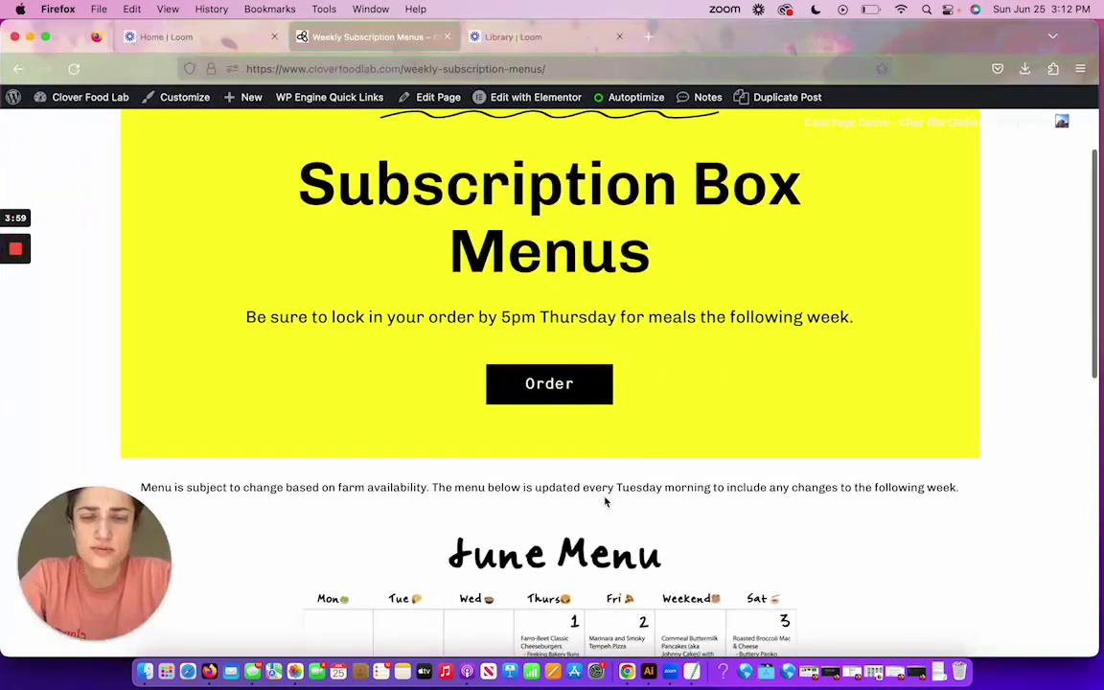
pyautogui.scroll(-5, 606, 500)
pyautogui.scroll(-3, 606, 501)
pyautogui.press('super+plus')
pyautogui.press('super+plus')
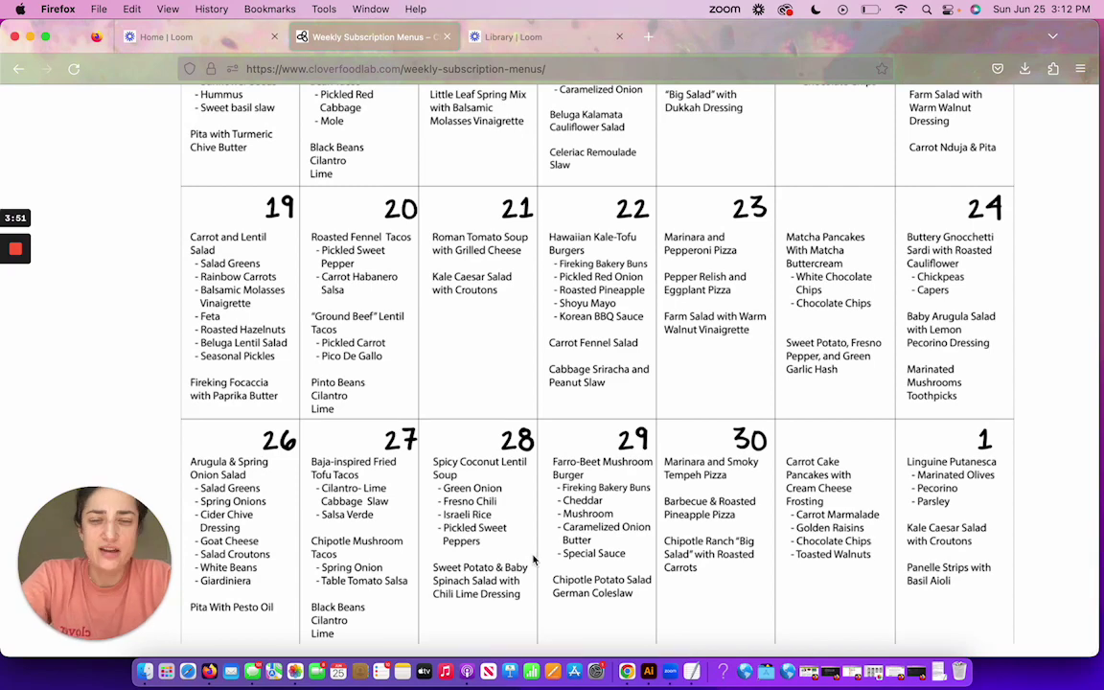
pyautogui.press('super+minus')
pyautogui.press('super+minus')
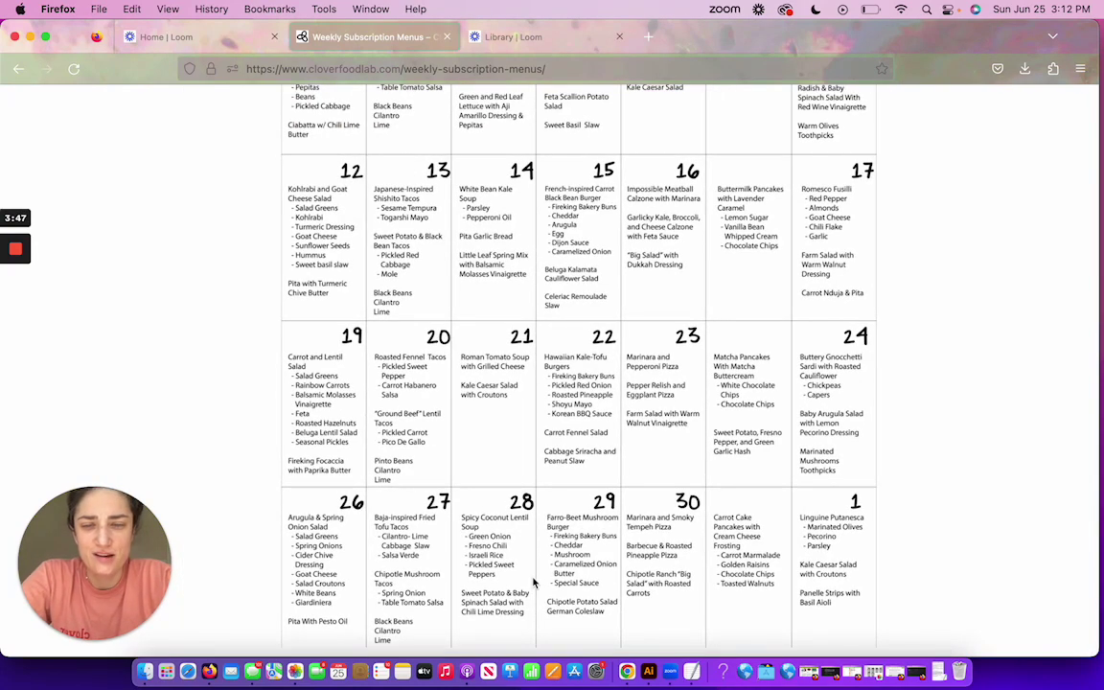
pyautogui.scroll(2, 708, 298)
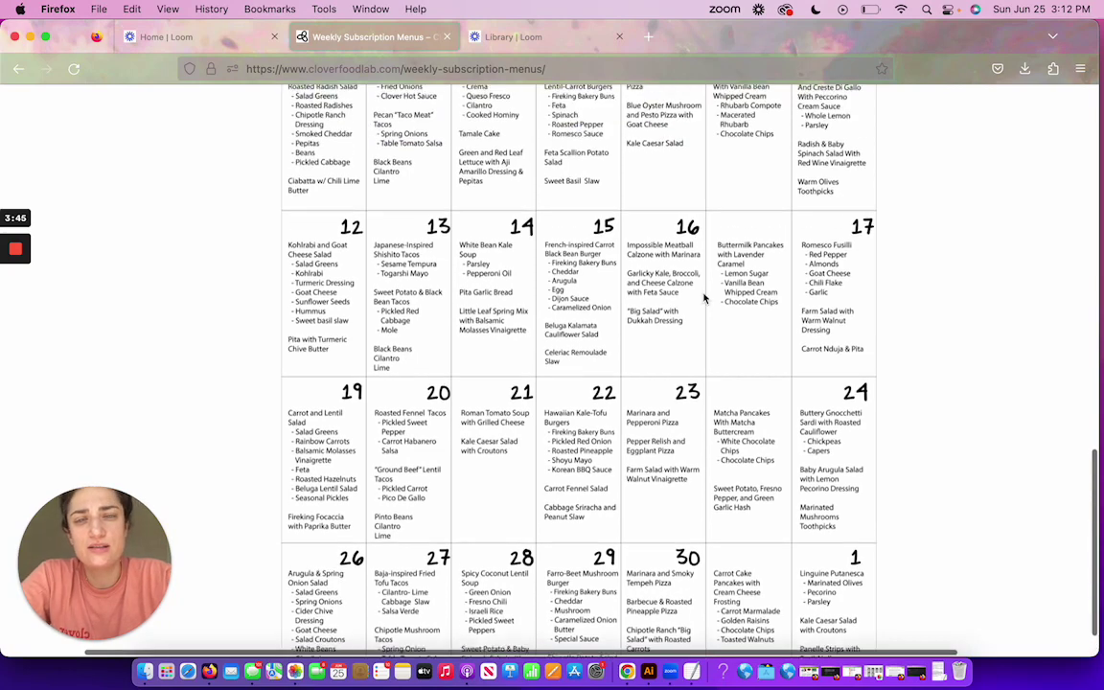
pyautogui.scroll(-2, 441, 393)
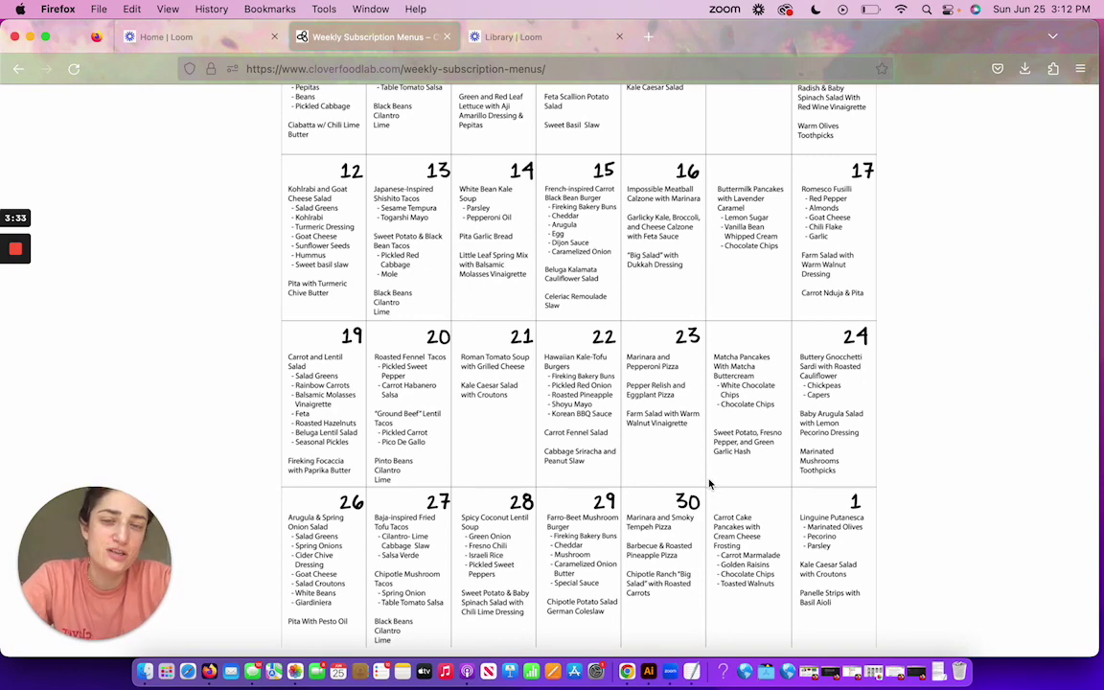
pyautogui.scroll(-2, 556, 530)
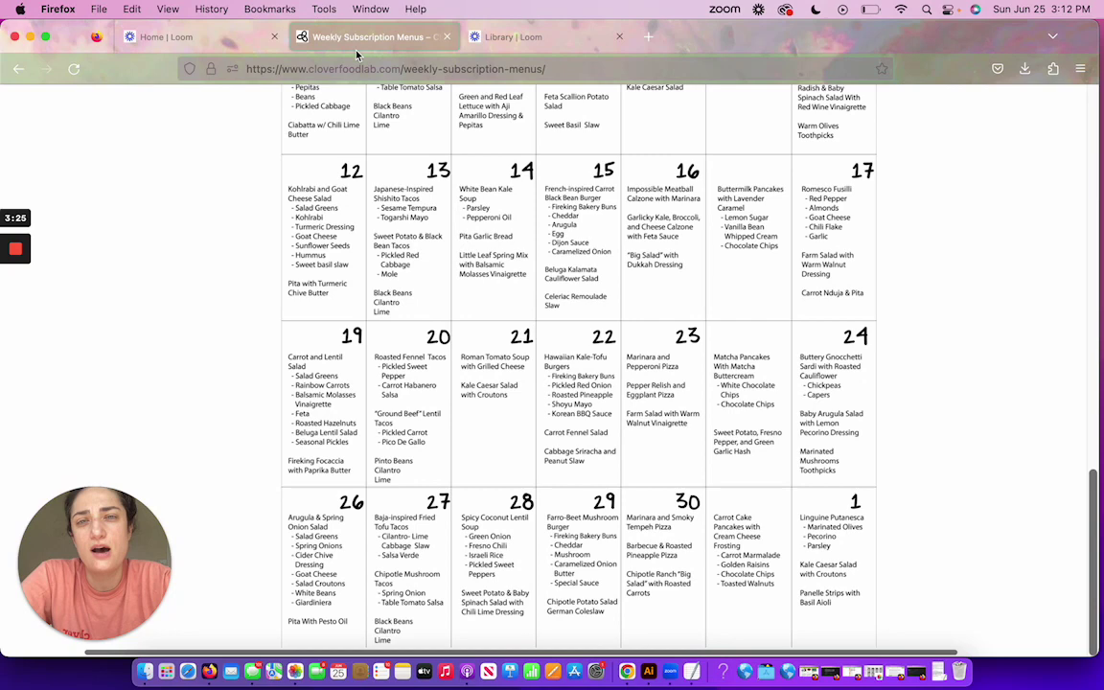
# - Return to the Soup Wednesday signup and compare the core box sizes, settling on Small
pyautogui.click(19, 69)
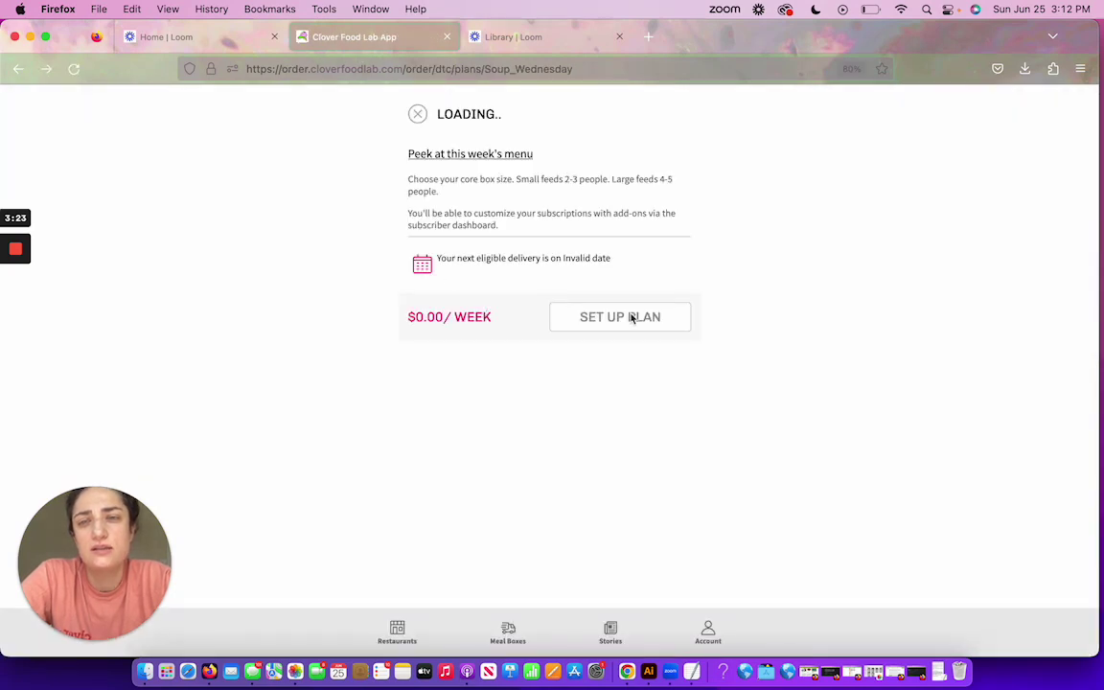
pyautogui.scroll(-3, 689, 481)
pyautogui.scroll(-3, 689, 481)
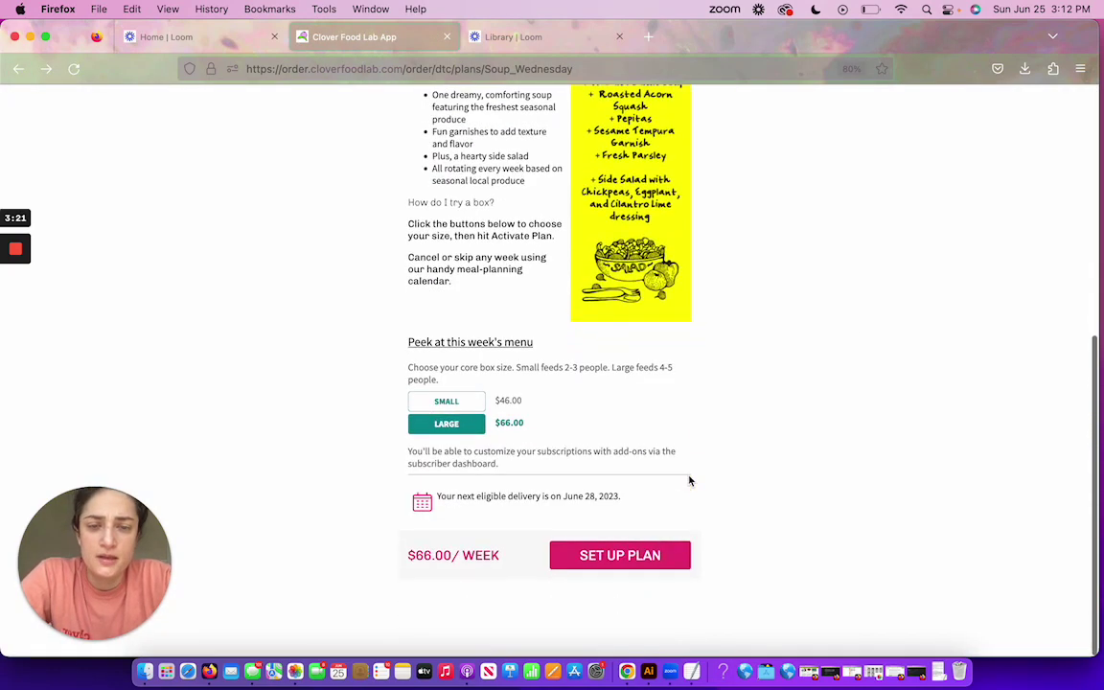
pyautogui.click(457, 403)
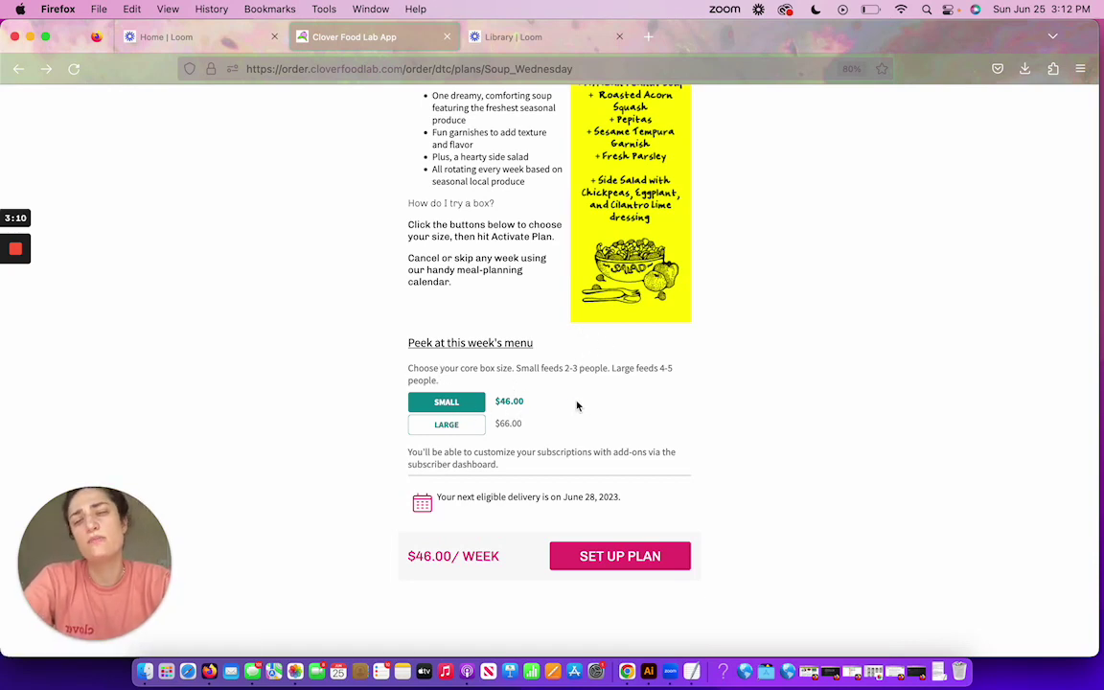
pyautogui.click(458, 424)
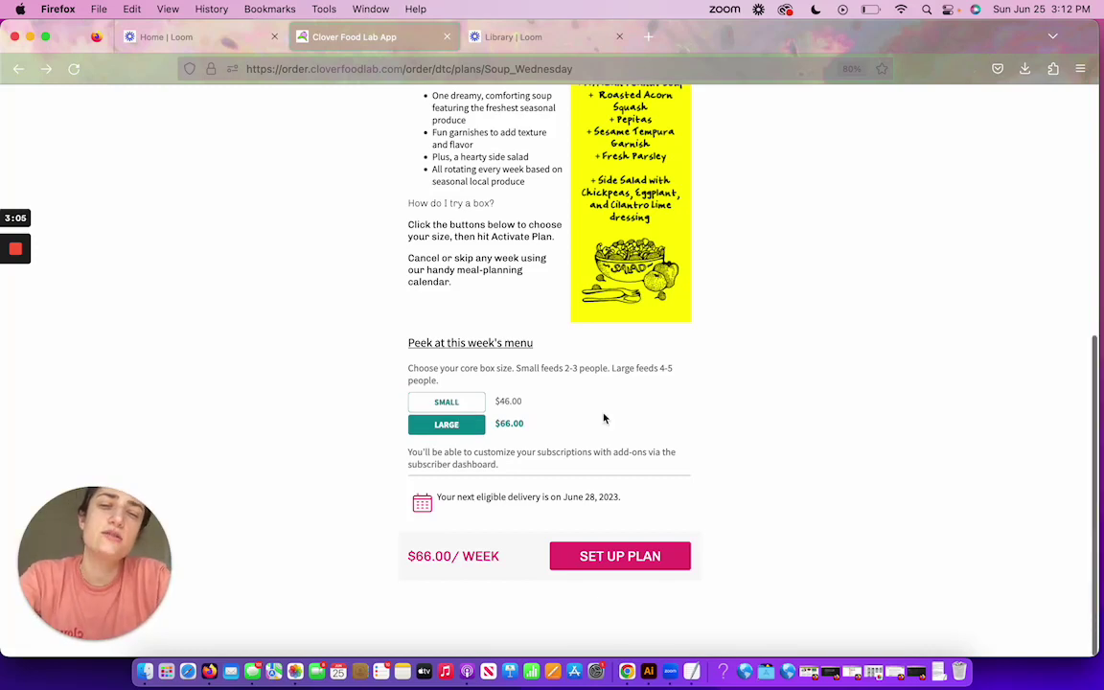
pyautogui.click(450, 407)
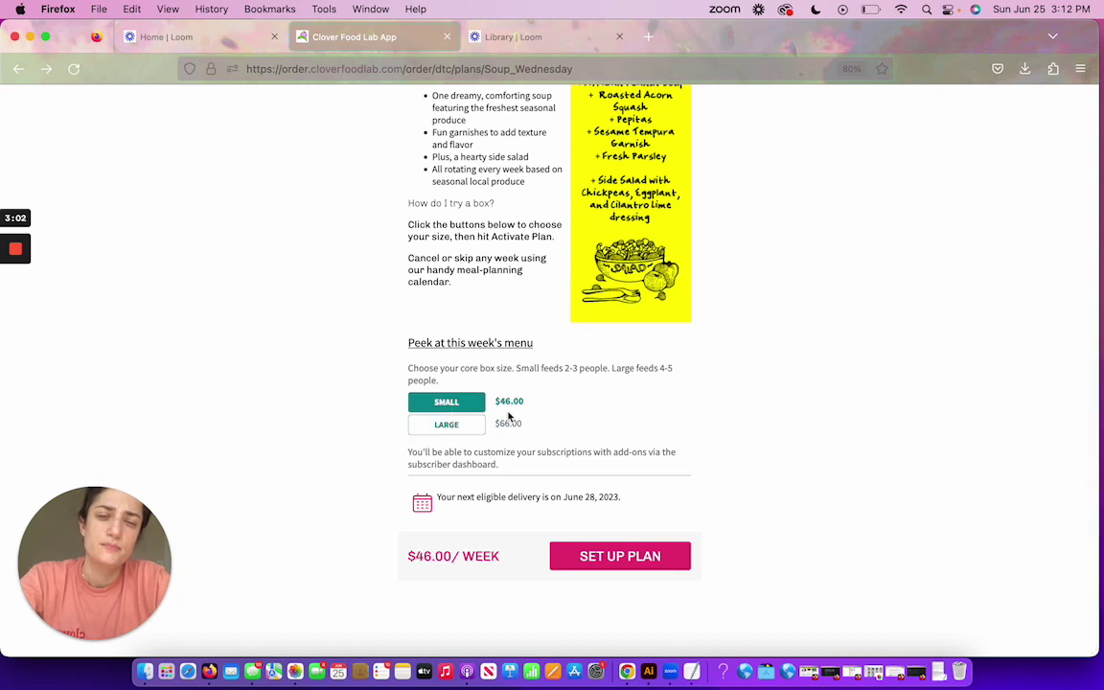
# - Set up and activate the small Soup Wednesday plan, and open the subscription dashboard
pyautogui.click(598, 560)
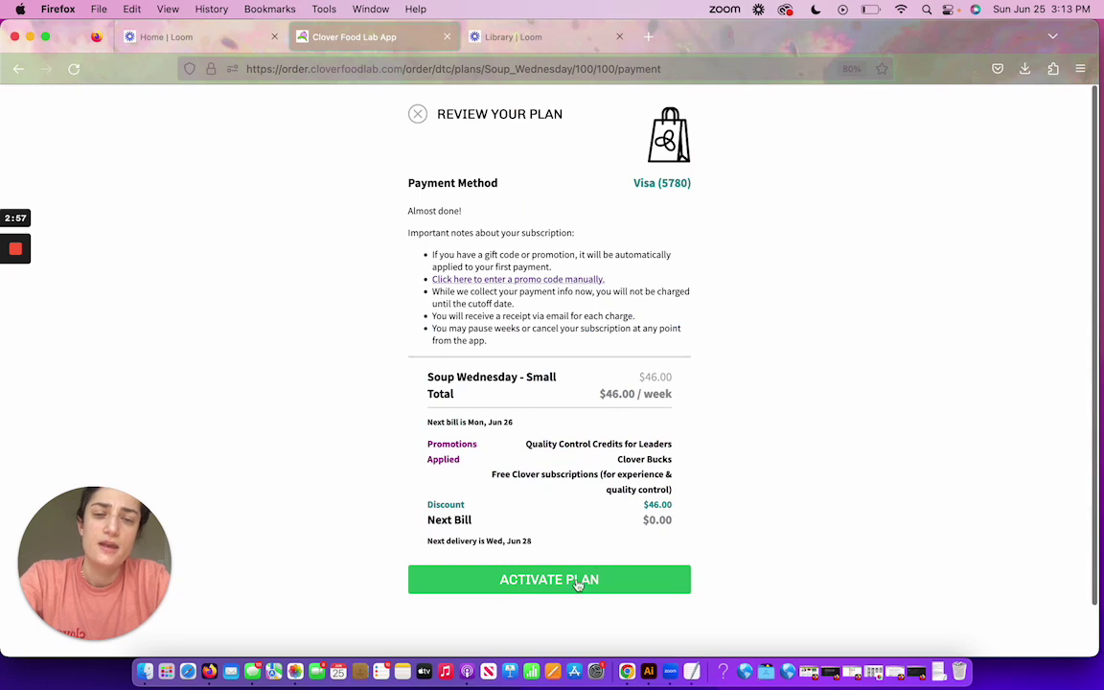
pyautogui.click(580, 585)
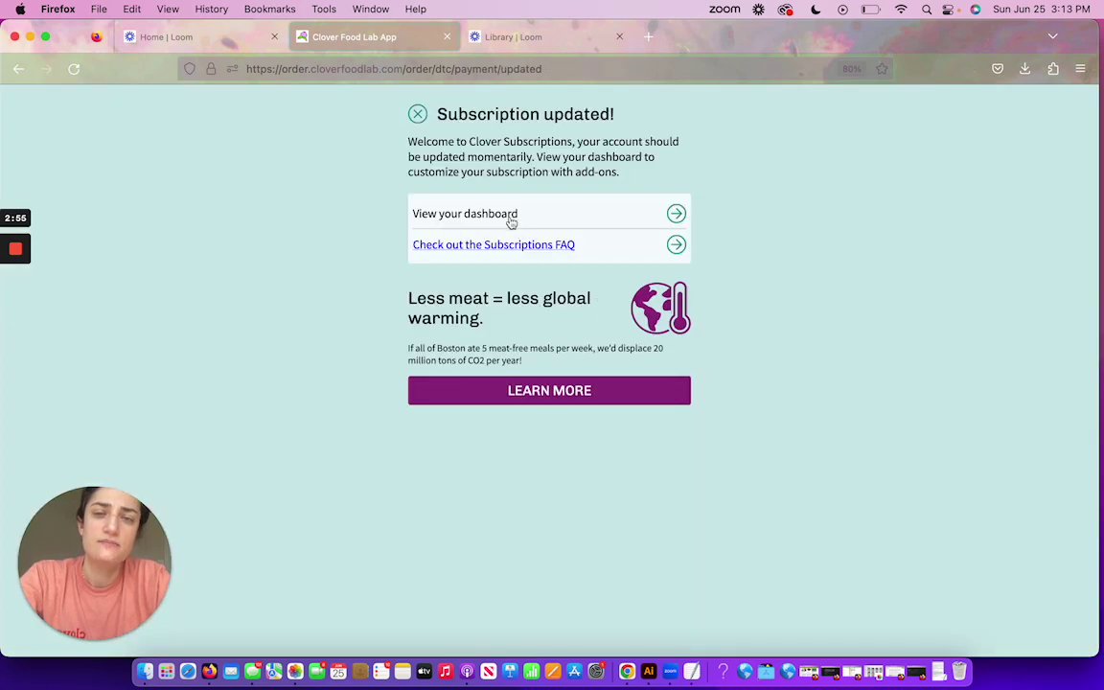
pyautogui.click(460, 203)
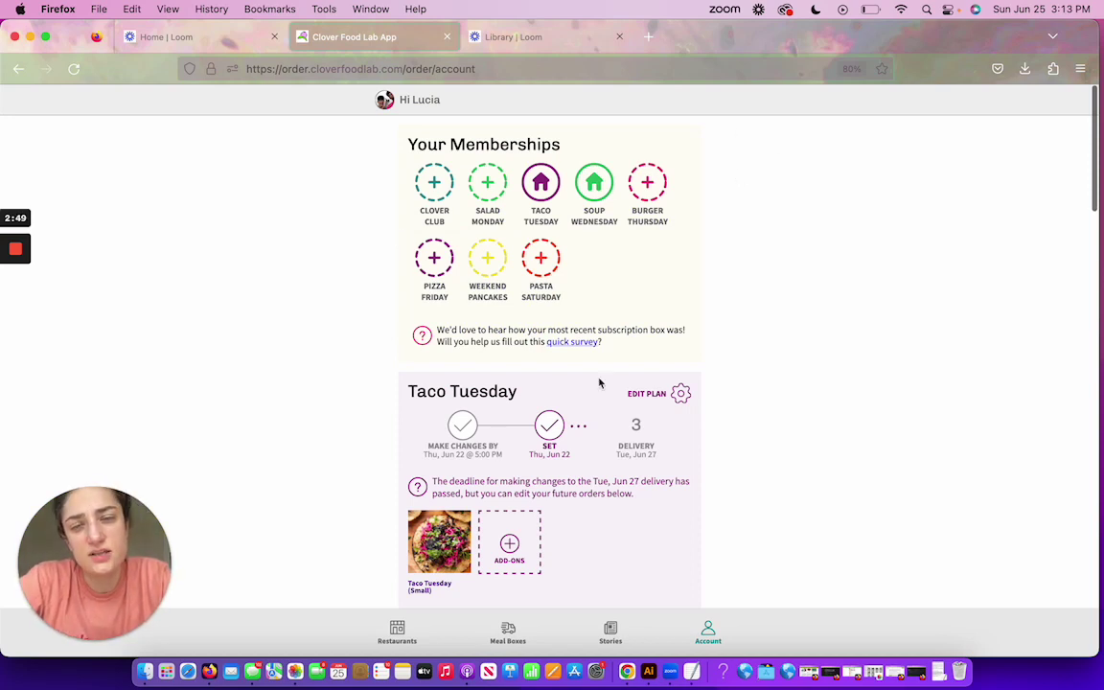
# - Examine the Soup Wednesday plan on the dashboard, including its order deadlines, delivery status and delivery options
pyautogui.scroll(-4, 604, 380)
pyautogui.scroll(-1, 402, 484)
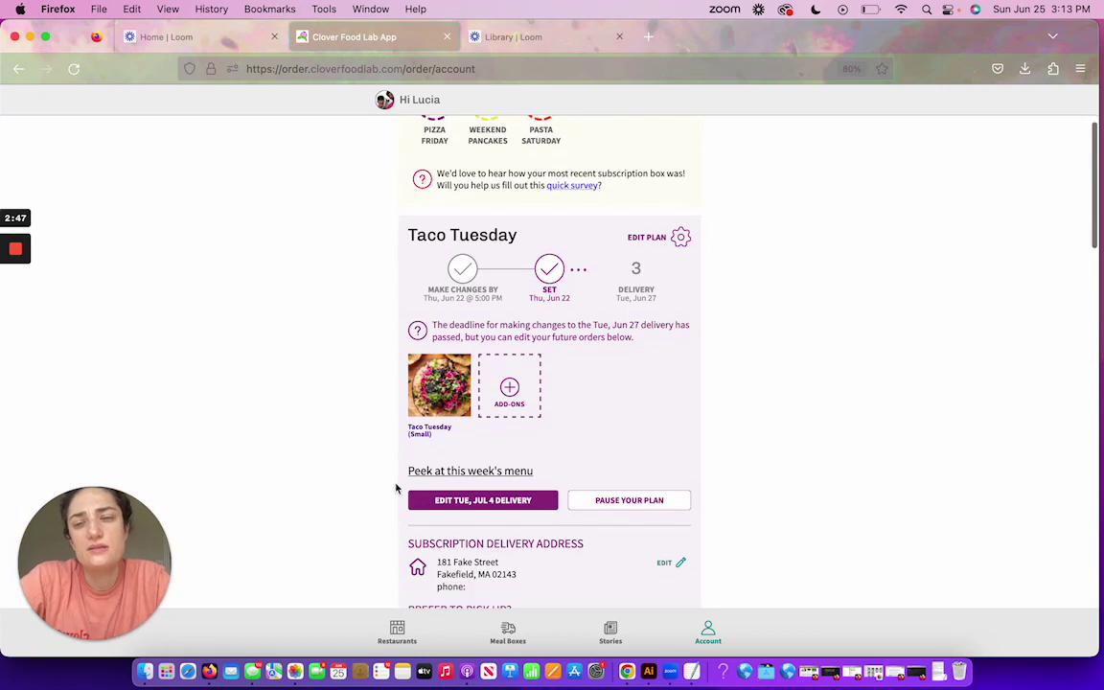
pyautogui.scroll(-4, 375, 465)
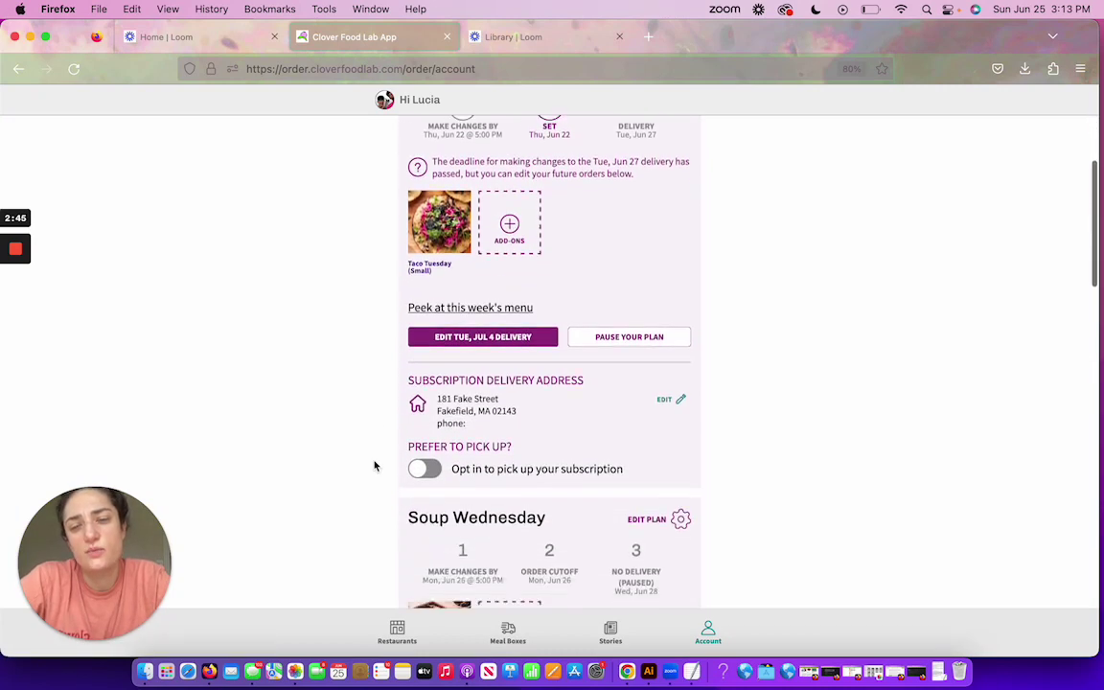
pyautogui.scroll(-9, 375, 466)
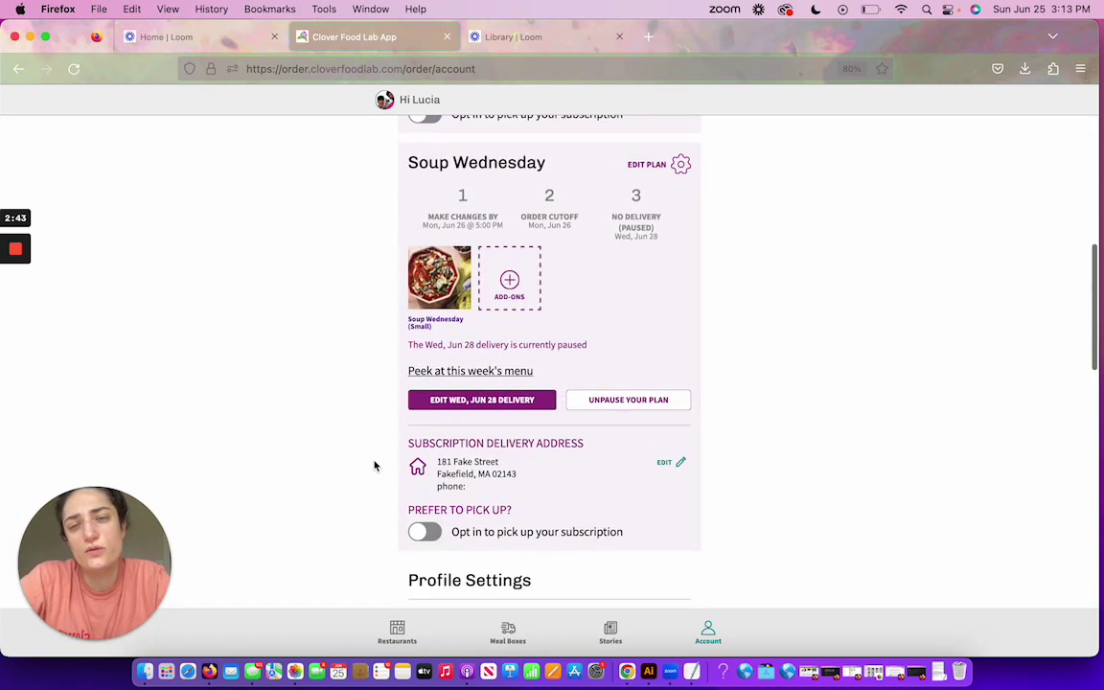
pyautogui.scroll(-1, 375, 466)
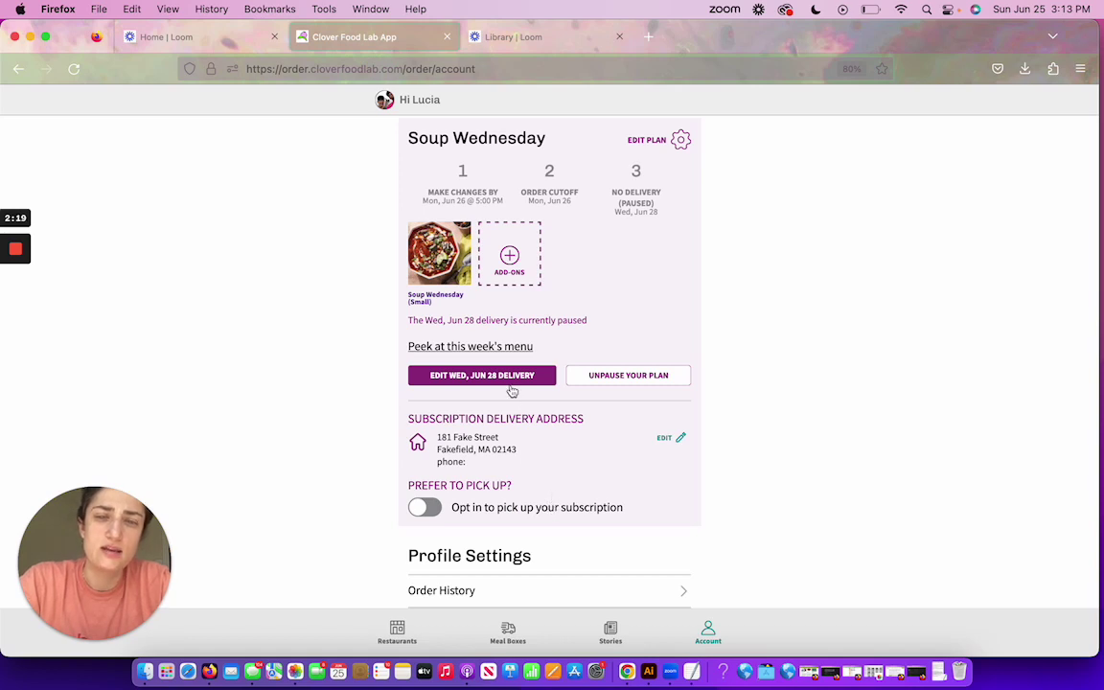
pyautogui.scroll(1, 633, 336)
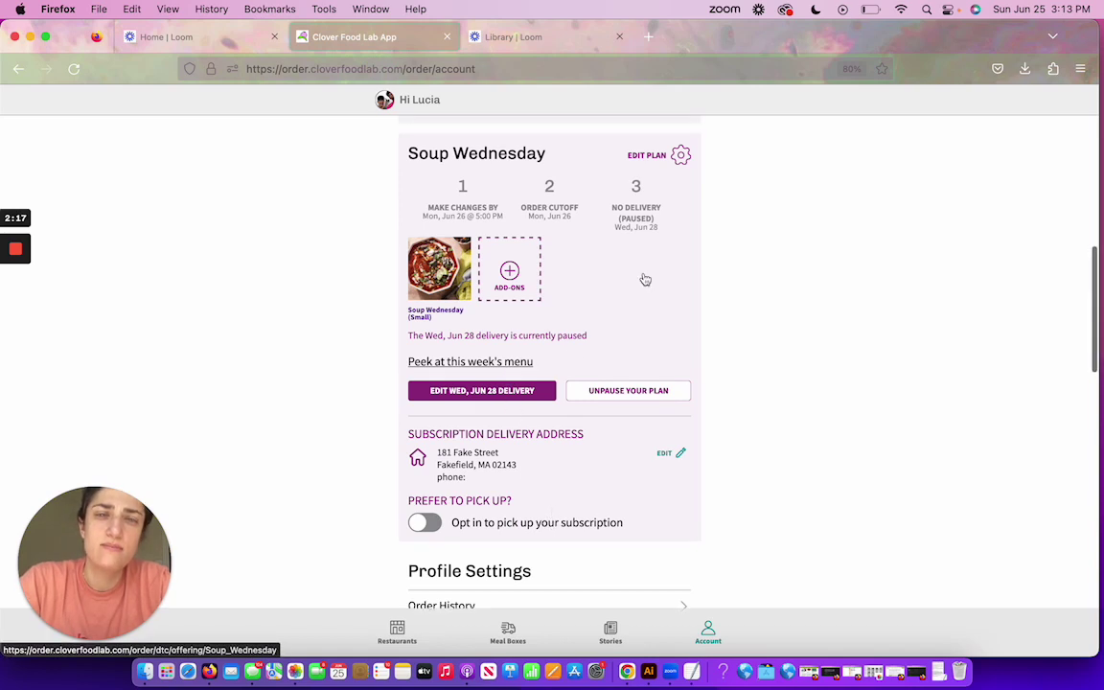
# - Open the Soup Wednesday pause calendar and unpause the June 28 delivery
pyautogui.click(601, 395)
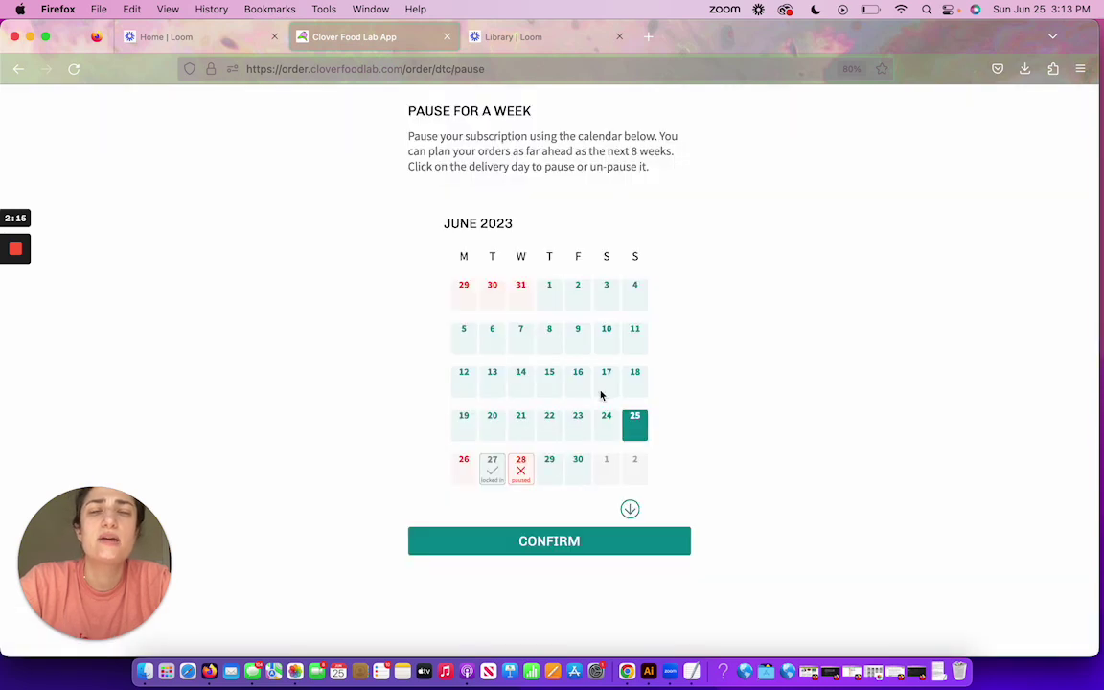
pyautogui.click(521, 468)
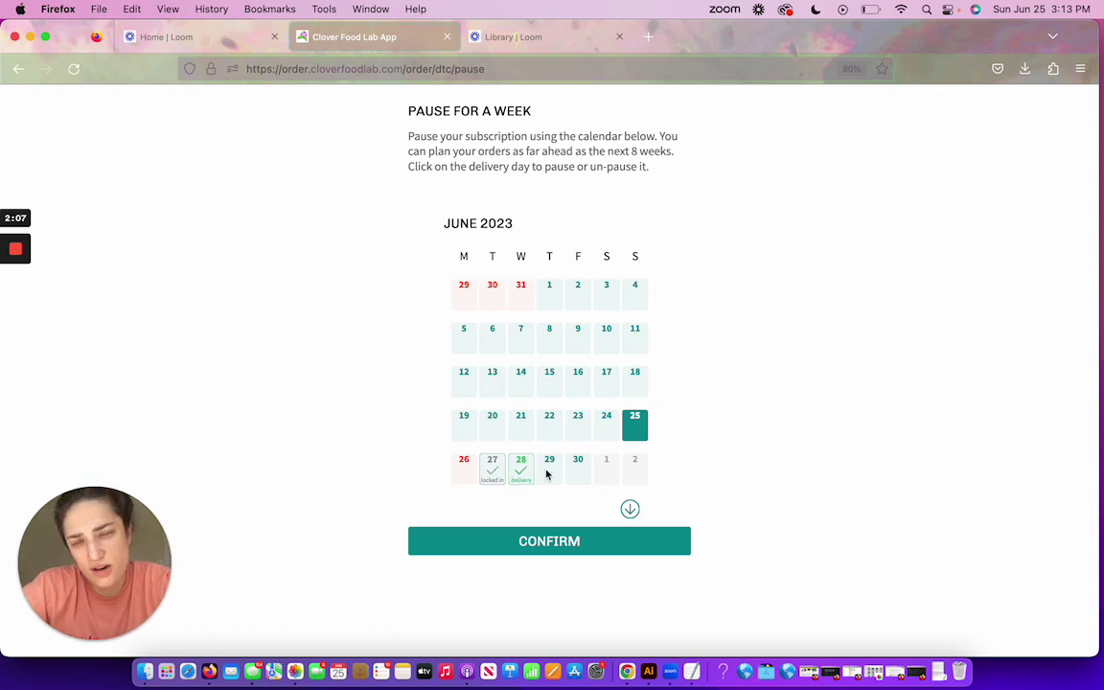
pyautogui.scroll(5, 518, 479)
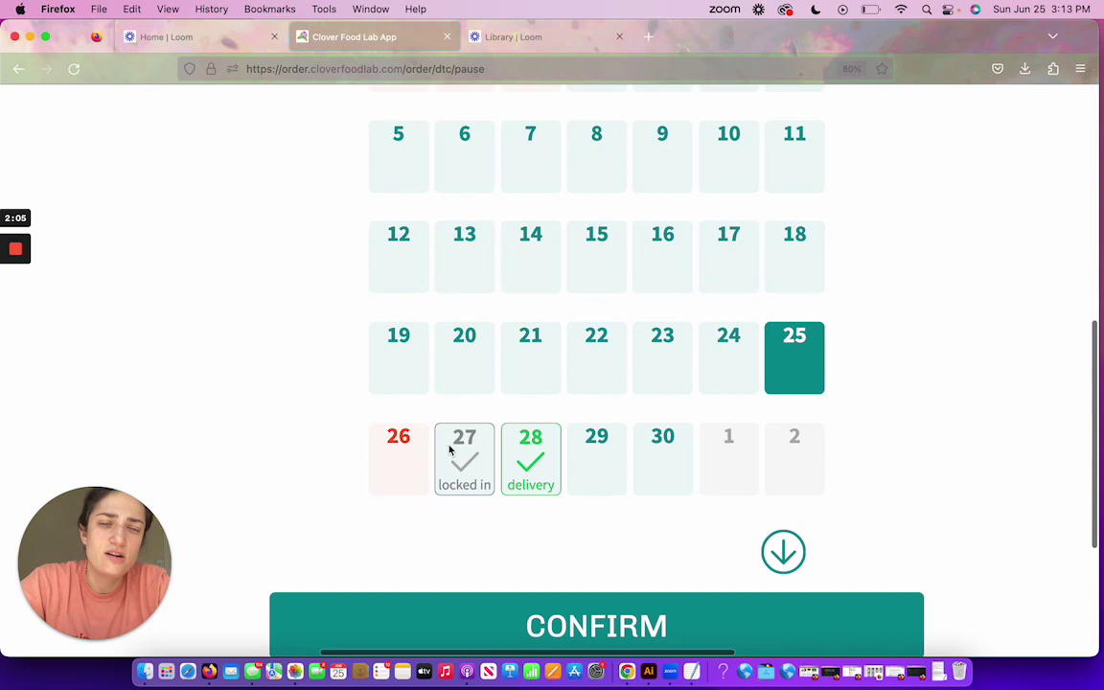
pyautogui.scroll(-5, 460, 465)
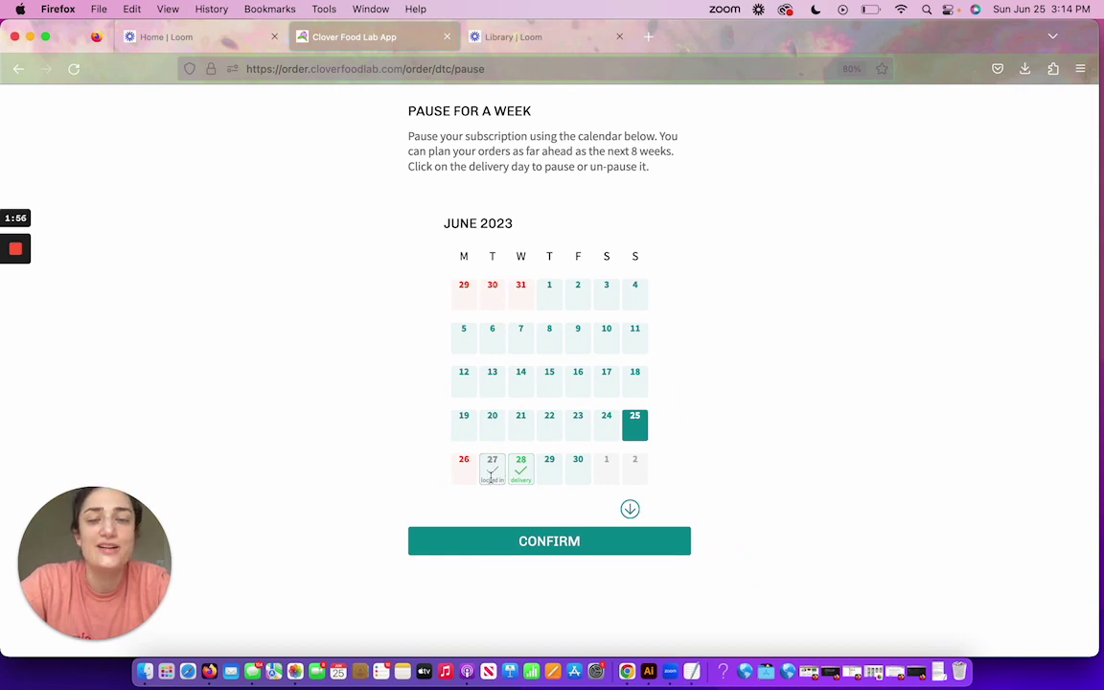
# - Look through the July and August delivery schedule, and pause the July 4 and July 5 deliveries
pyautogui.click(630, 508)
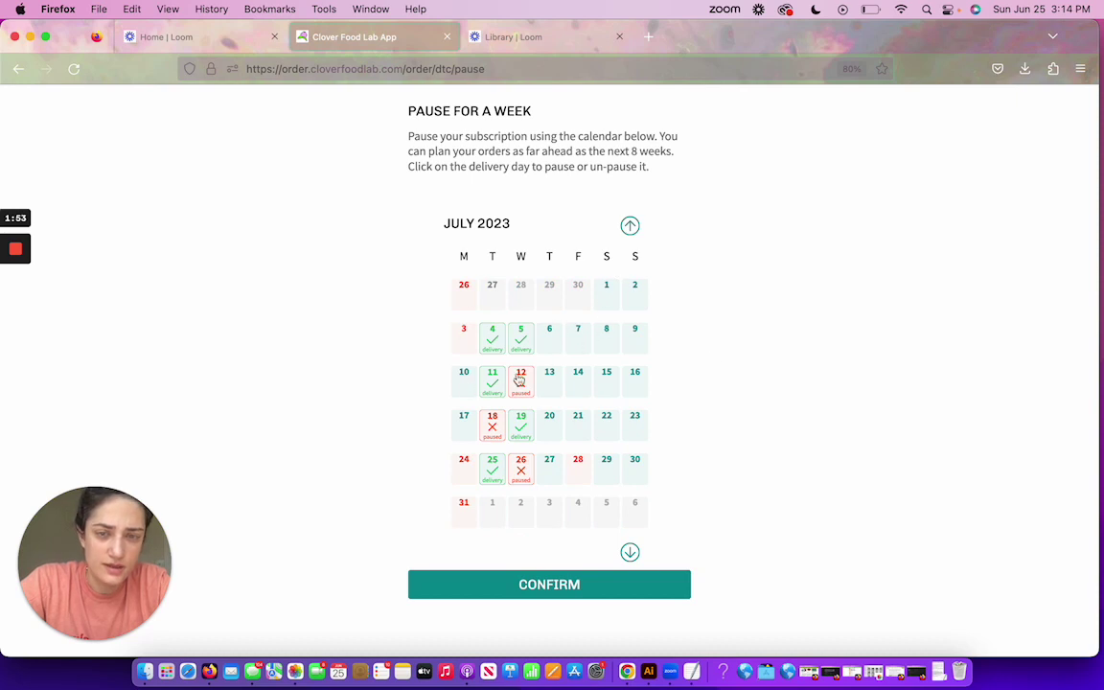
pyautogui.click(630, 553)
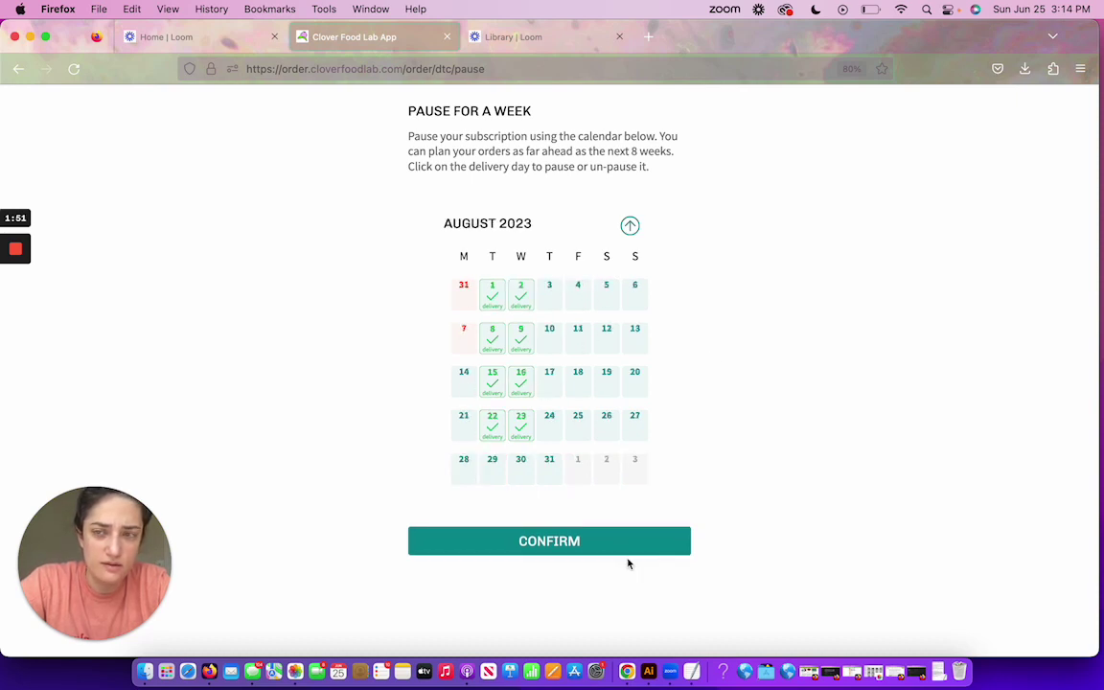
pyautogui.click(630, 226)
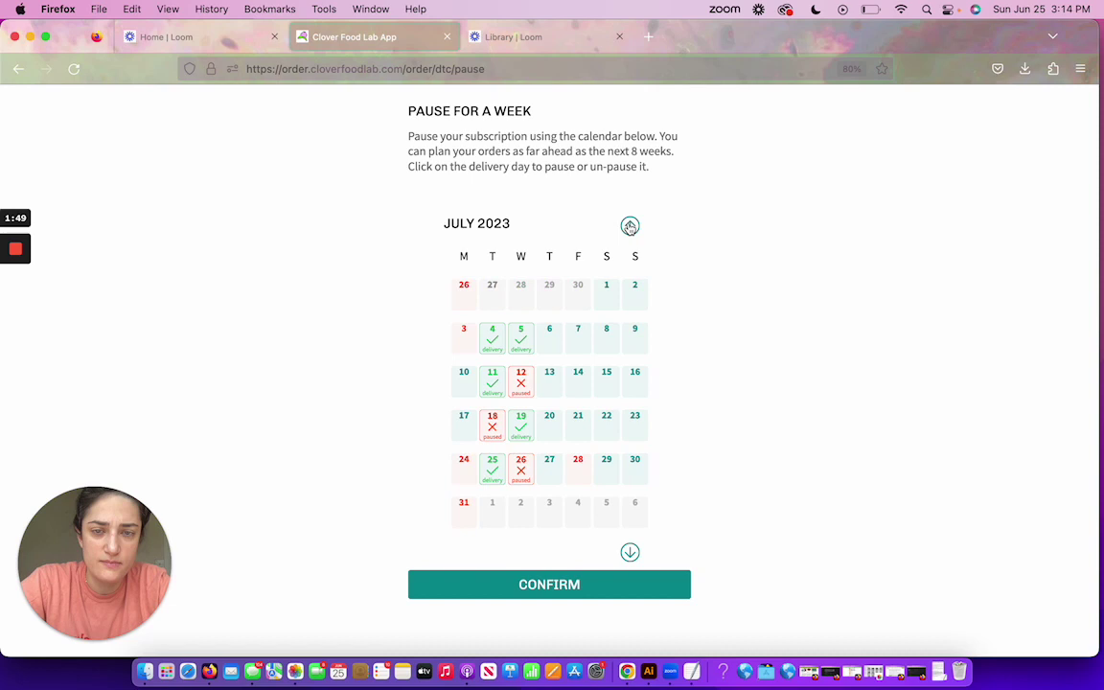
pyautogui.click(493, 345)
pyautogui.click(523, 347)
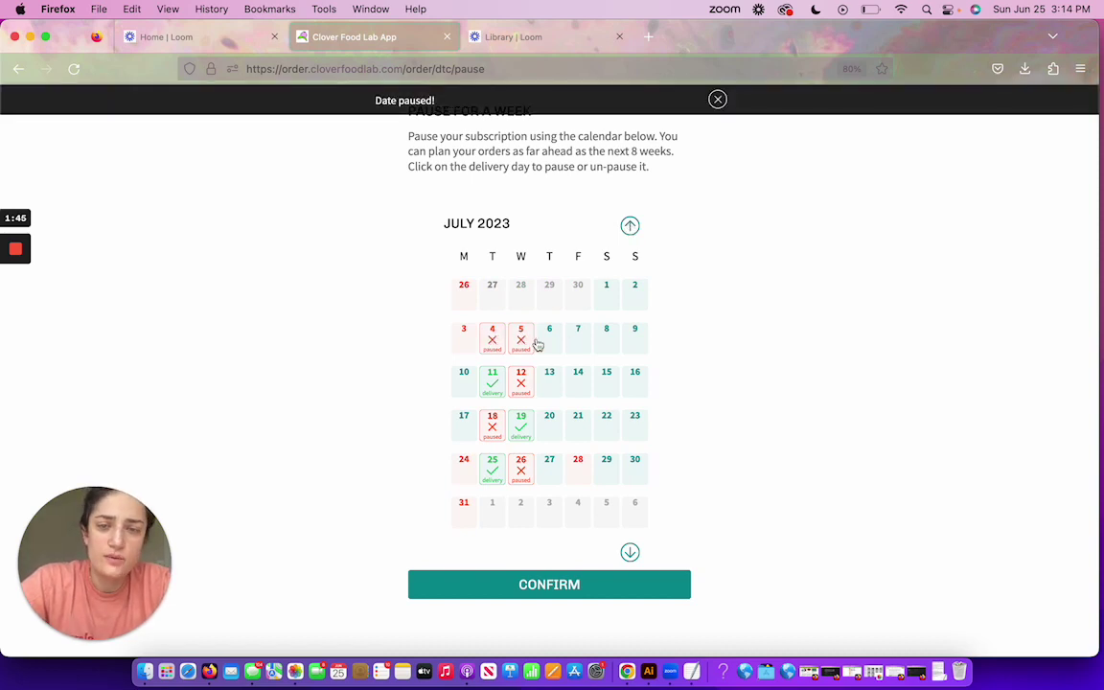
# - Set July 12, 18, 19 and 26 as active delivery days and confirm the pause calendar
pyautogui.click(521, 385)
pyautogui.click(522, 424)
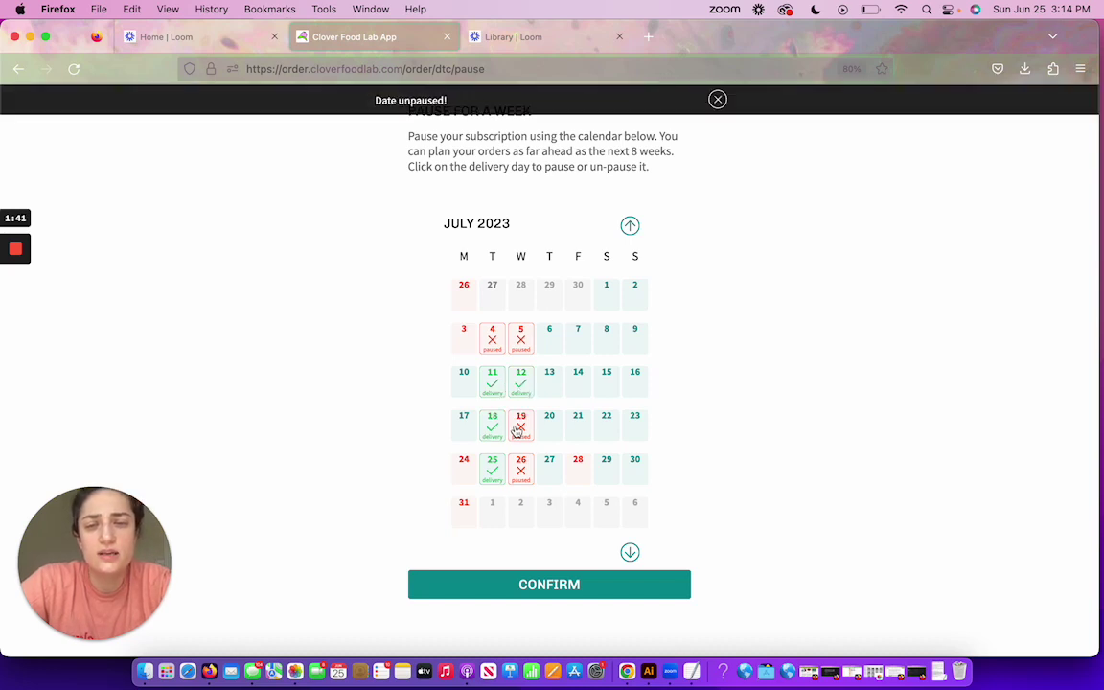
pyautogui.click(516, 431)
pyautogui.click(520, 466)
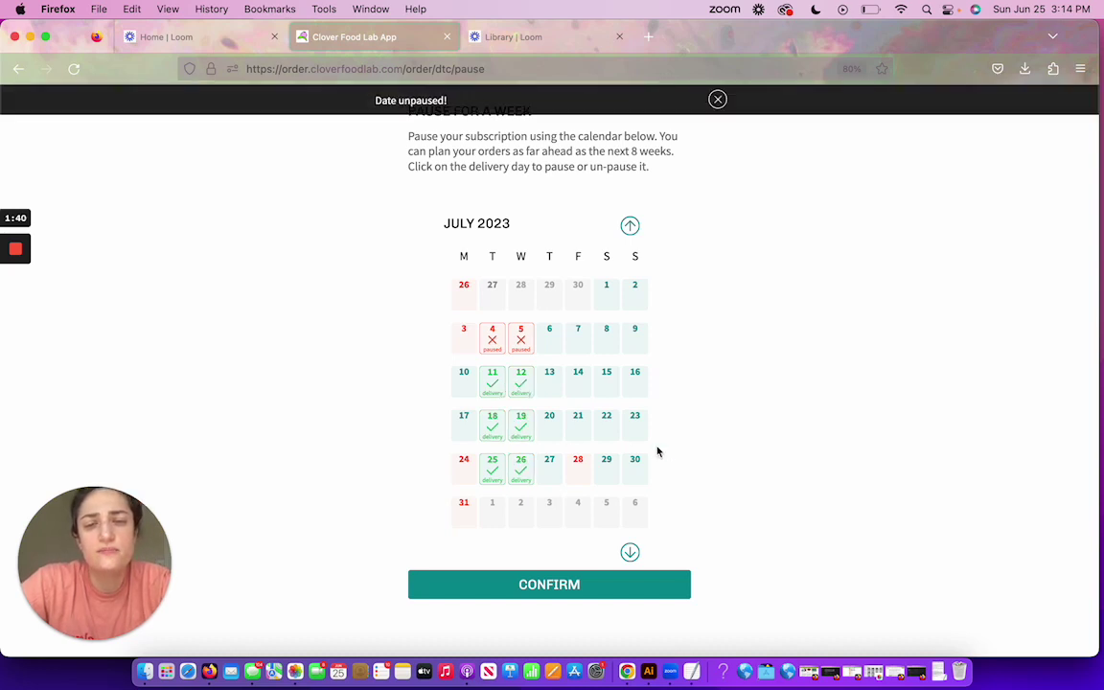
pyautogui.click(552, 590)
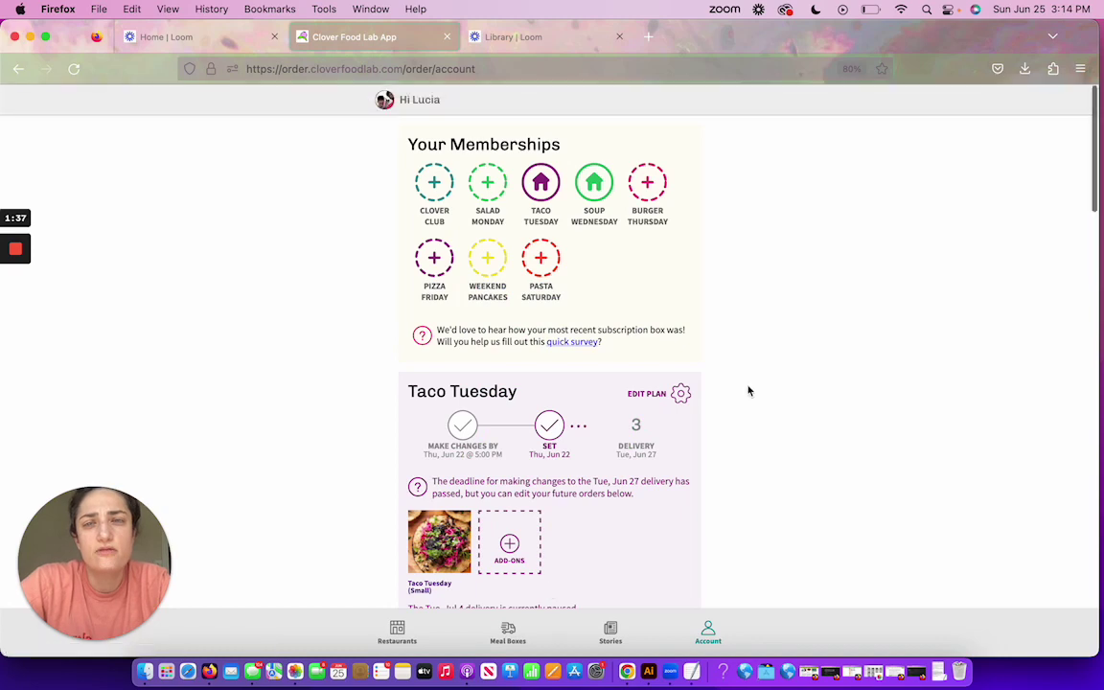
# - Look over the Soup Wednesday and Taco Tuesday plans and open the add-ons selection for Taco Tuesday
pyautogui.scroll(-10, 728, 474)
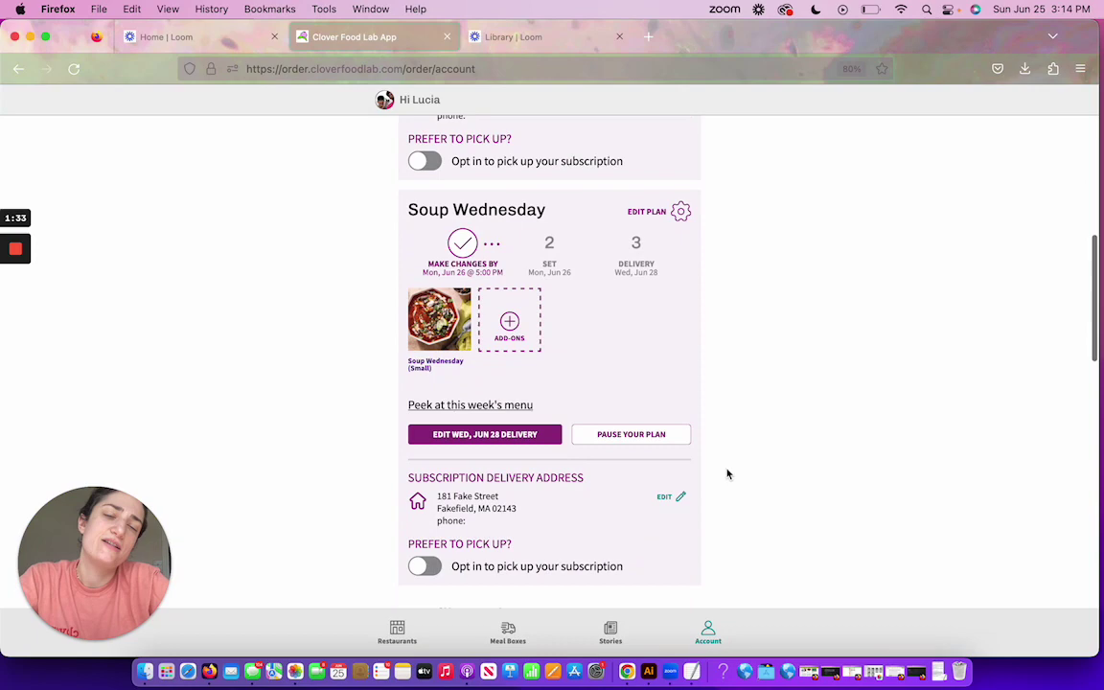
pyautogui.scroll(10, 727, 473)
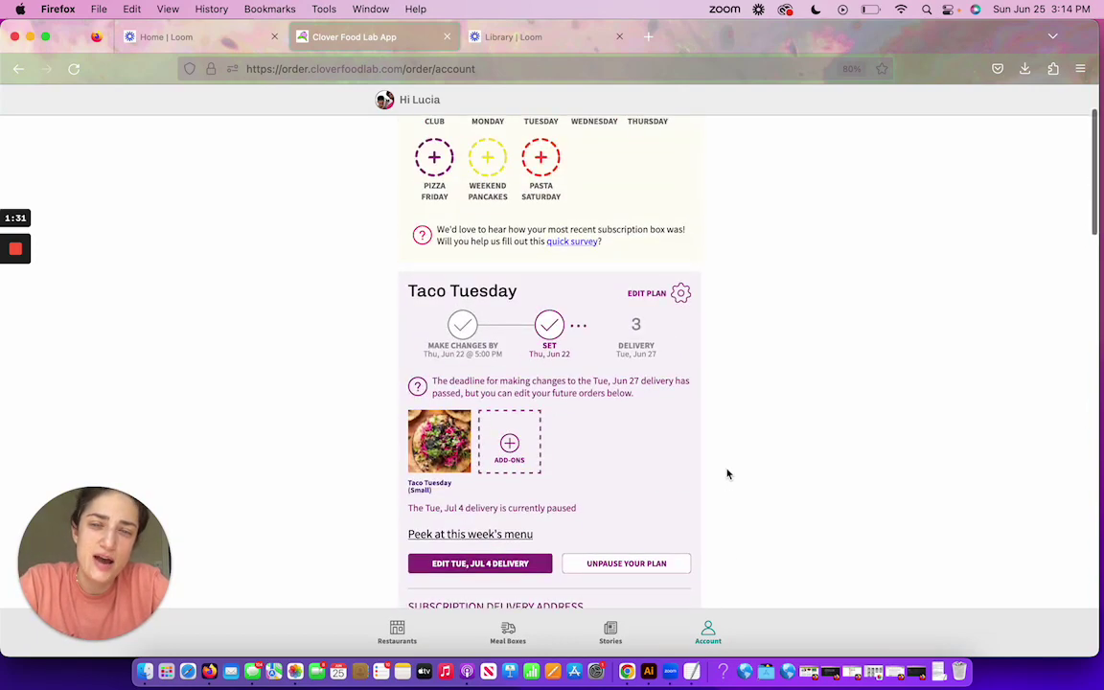
pyautogui.scroll(-4, 728, 474)
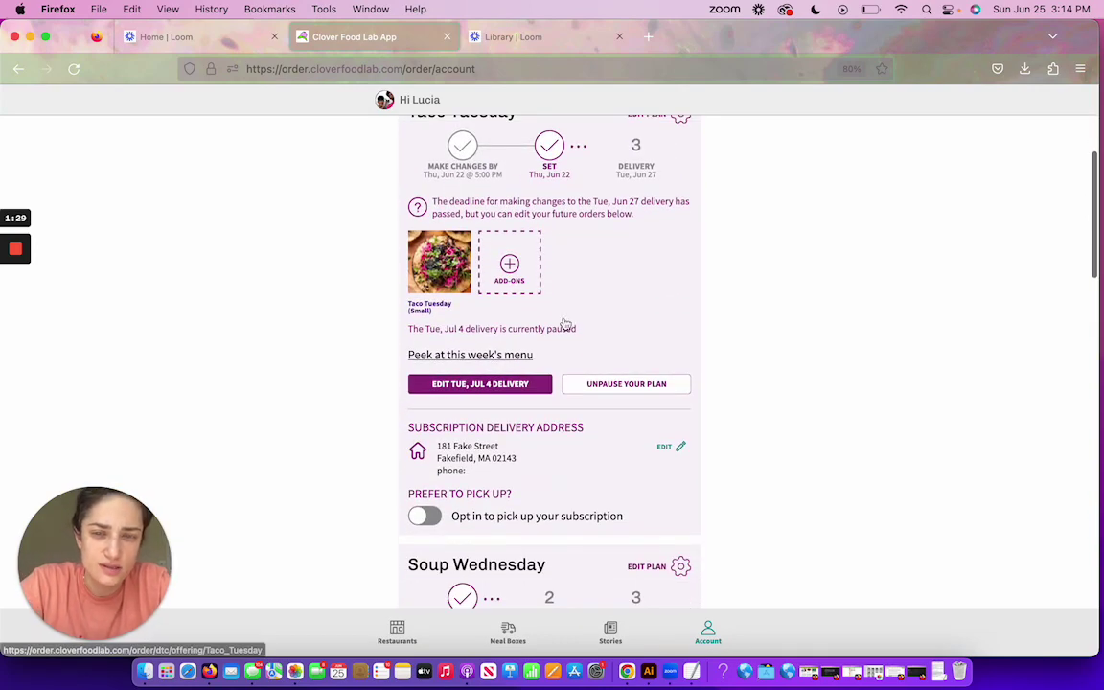
pyautogui.click(510, 264)
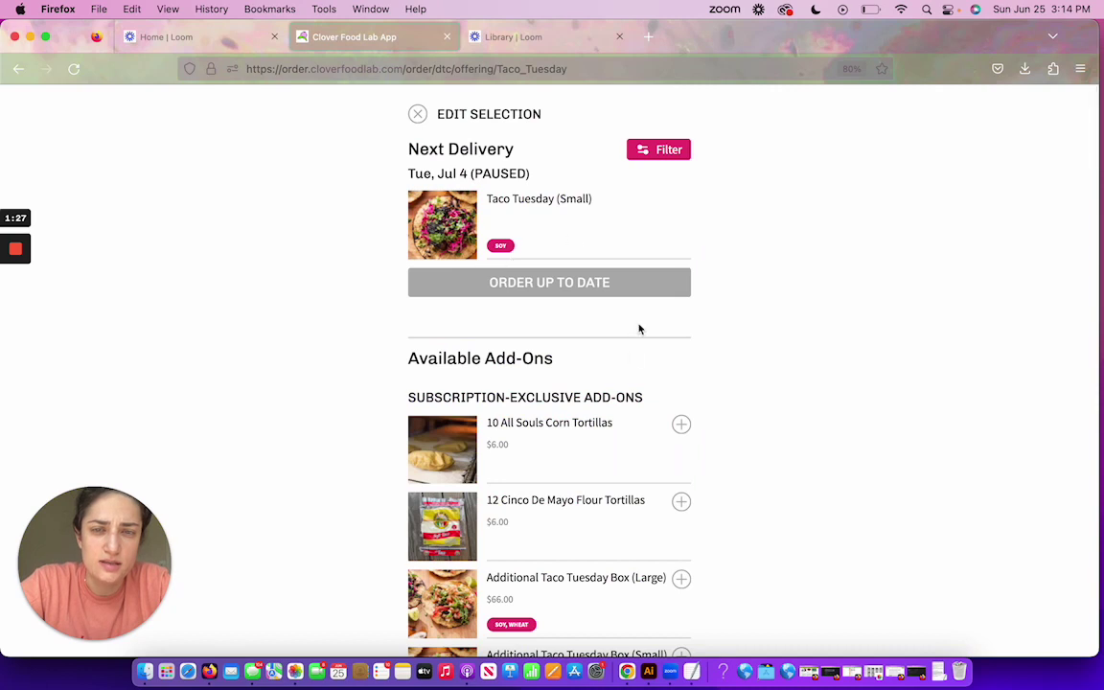
# - Add the Breakfast Taco Kit and the Tex Mex Platter Kit from the subscription-exclusive add-ons to the Taco Tuesday order
pyautogui.scroll(-2, 756, 540)
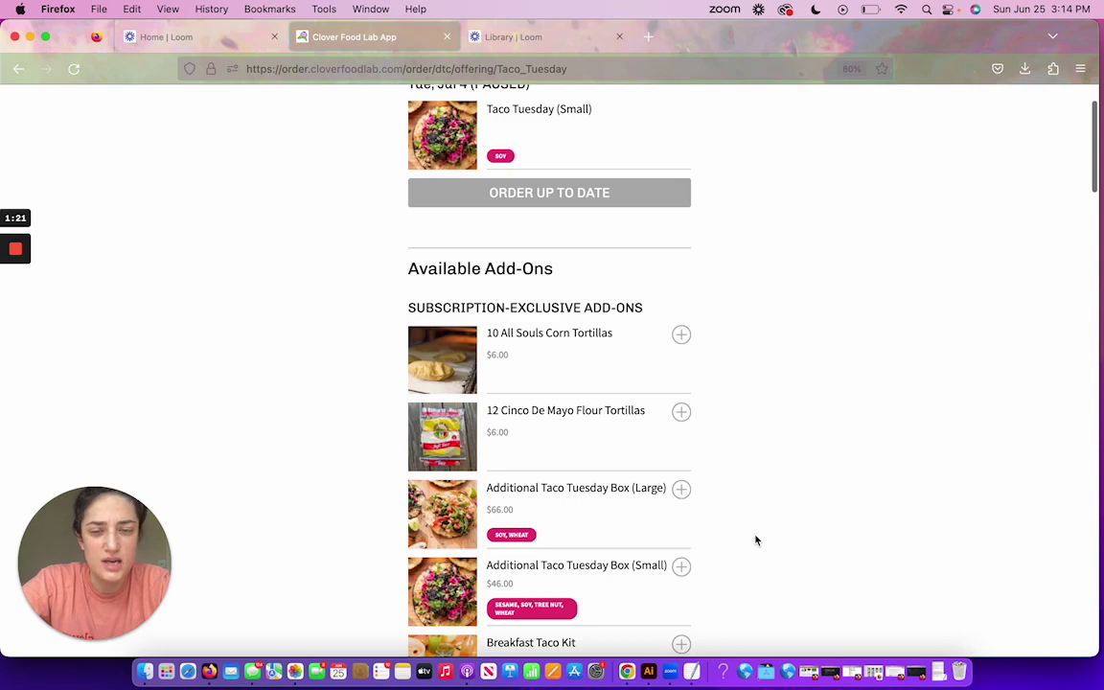
pyautogui.scroll(-1, 756, 541)
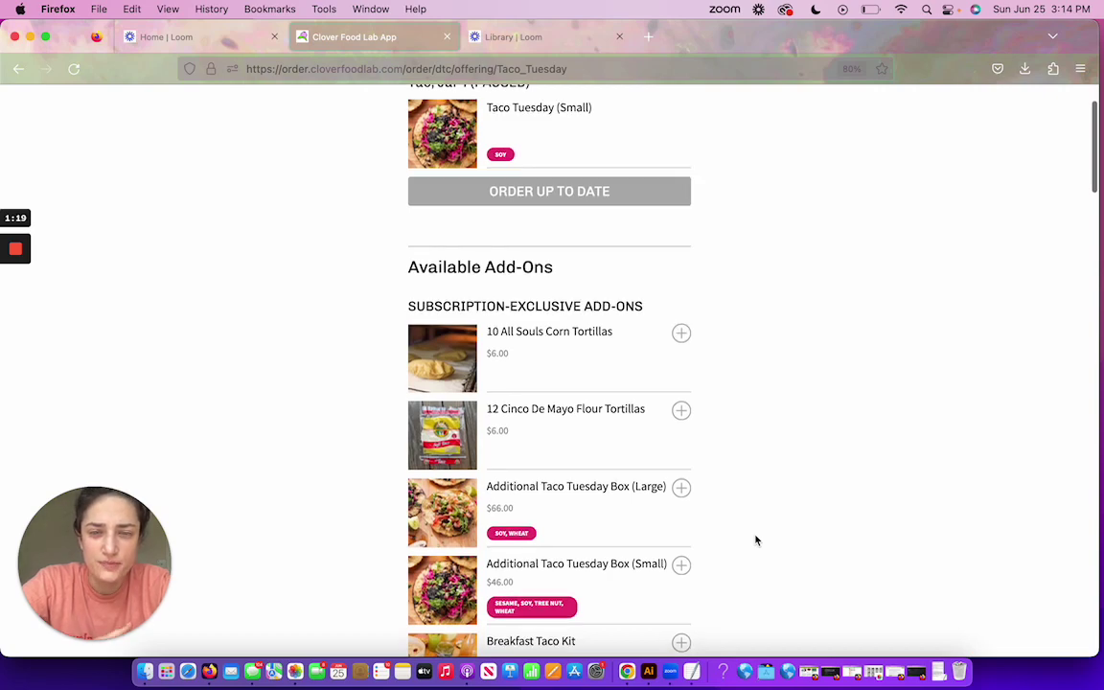
pyautogui.scroll(-6, 757, 539)
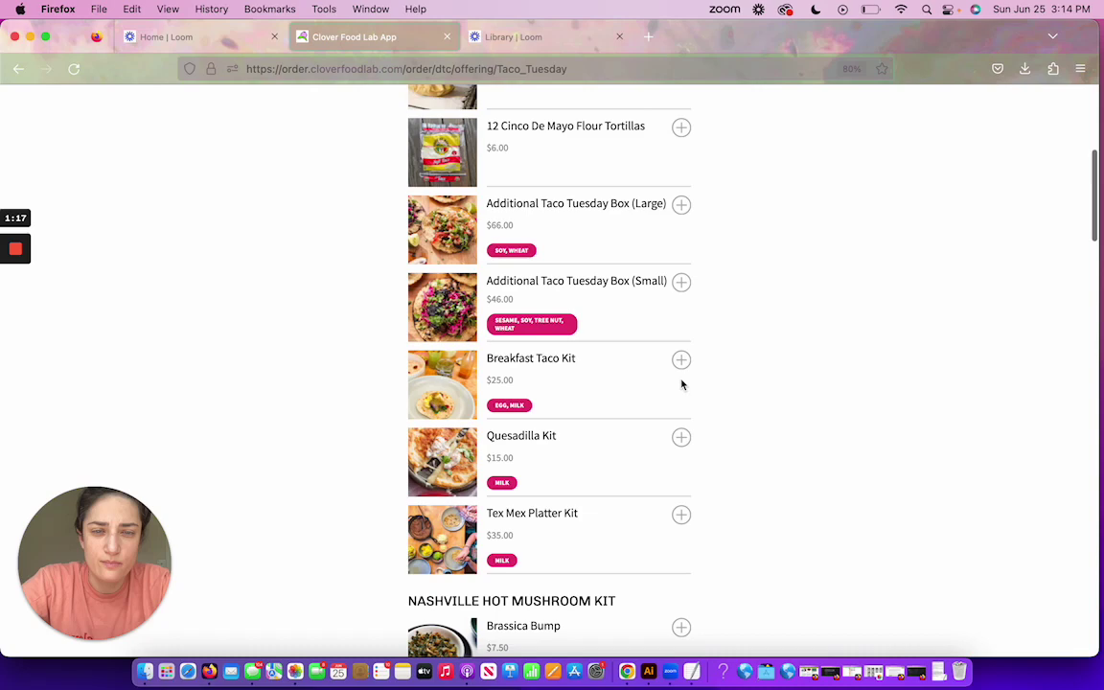
pyautogui.click(680, 358)
pyautogui.scroll(-5, 641, 539)
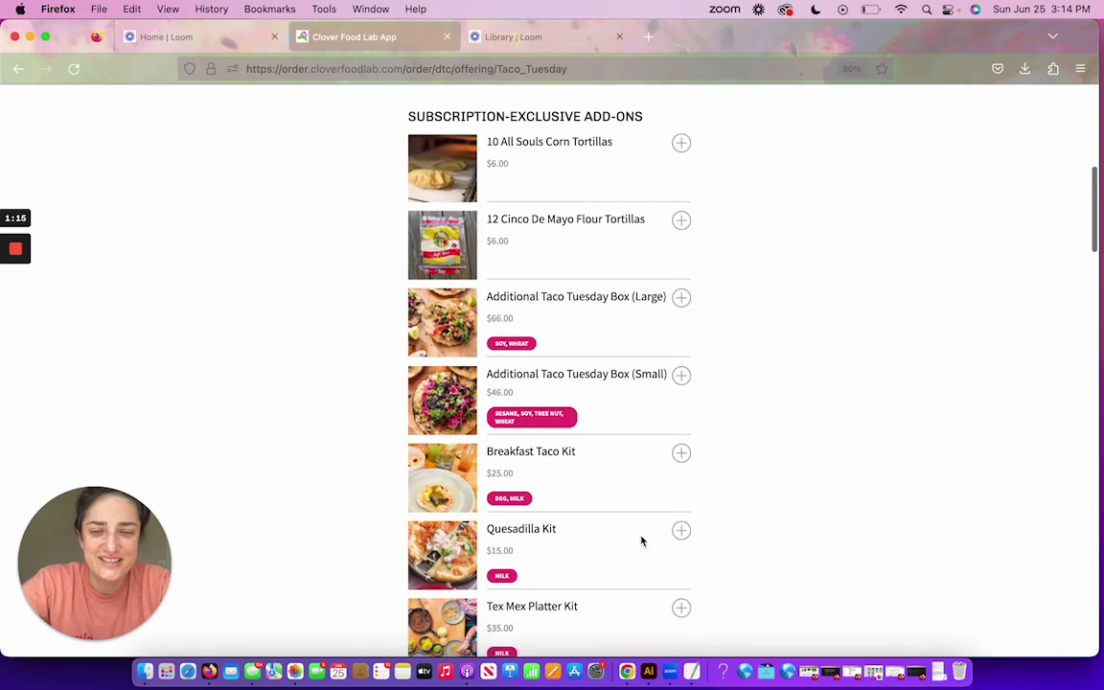
pyautogui.click(683, 396)
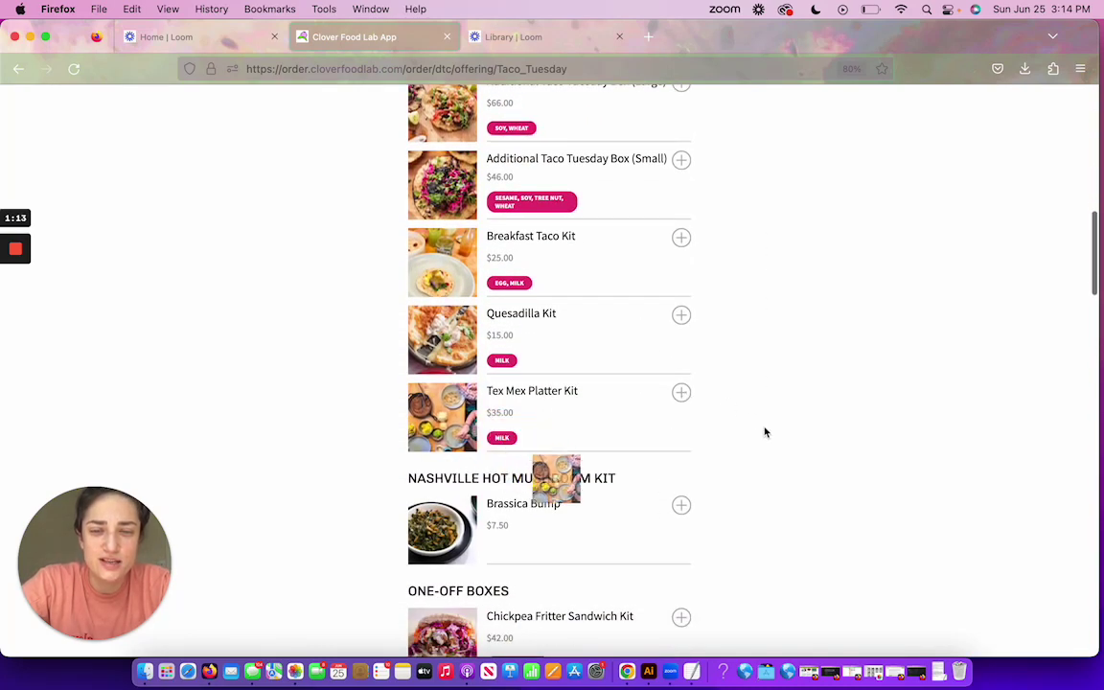
# - Examine the Nashville Hot Mushroom Kit section and add the Mediterranean Party Pack from the one-off boxes
pyautogui.scroll(-4, 556, 555)
pyautogui.scroll(-2, 554, 555)
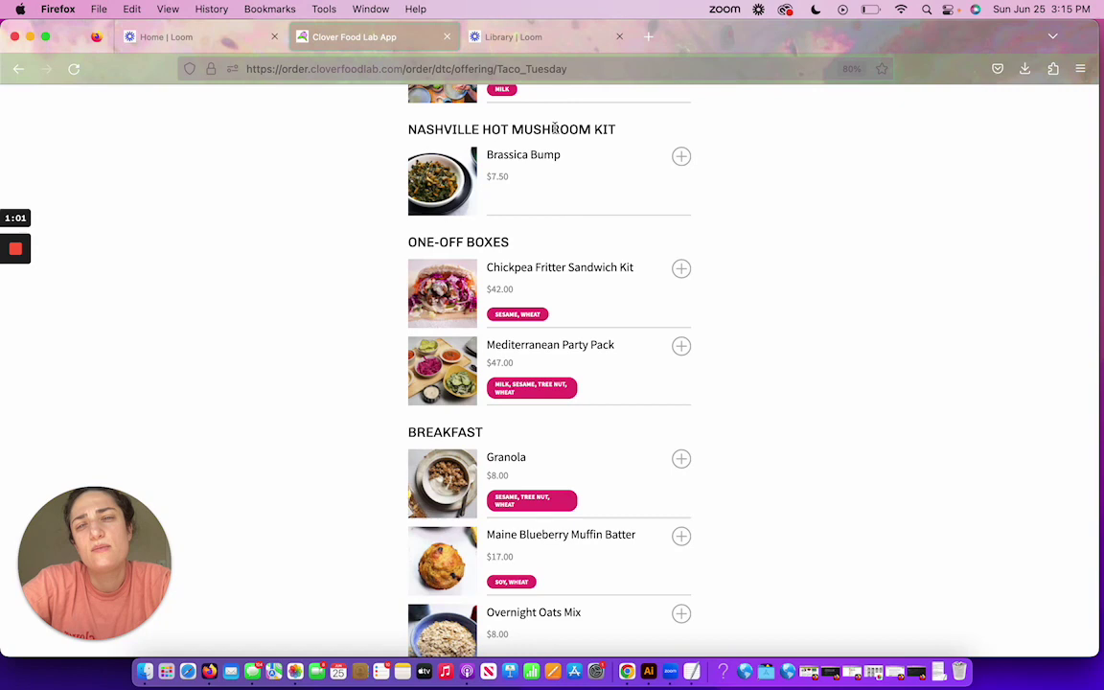
pyautogui.moveTo(485, 129); pyautogui.dragTo(626, 135)
pyautogui.click(629, 134)
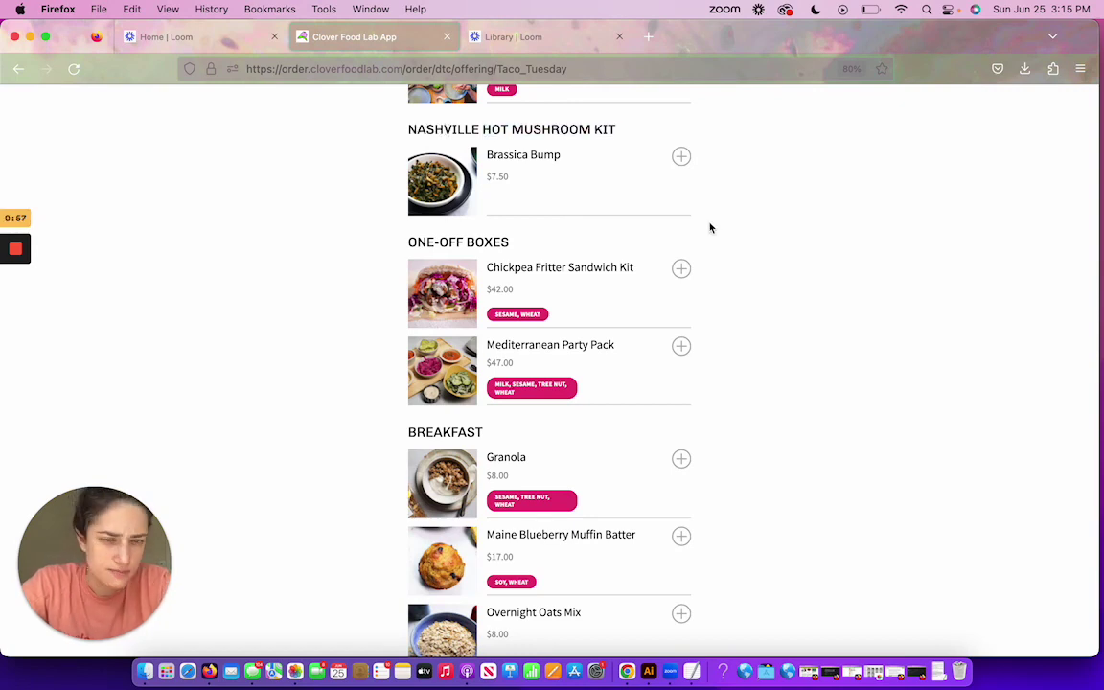
pyautogui.scroll(-2, 653, 354)
pyautogui.scroll(-1, 654, 354)
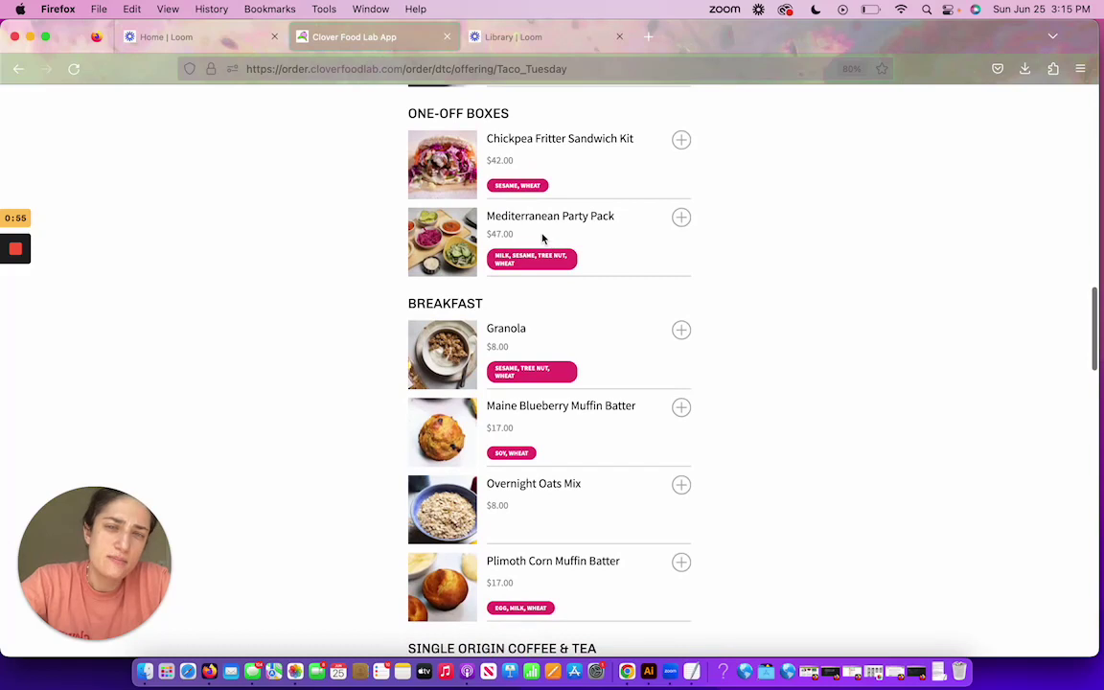
pyautogui.click(682, 219)
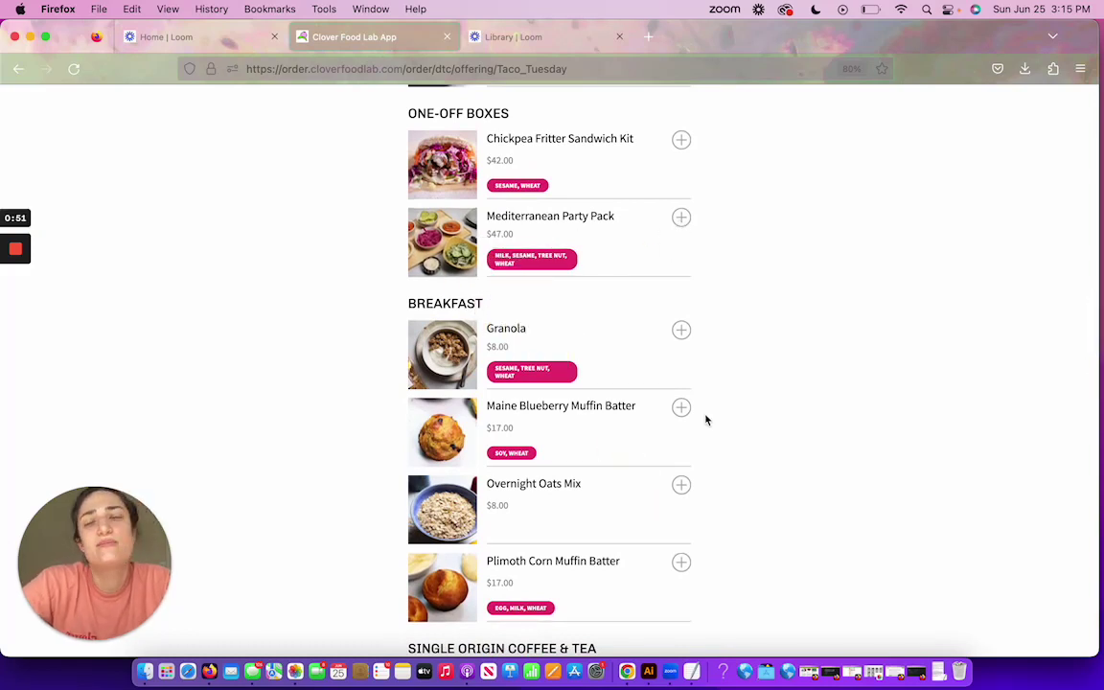
# - Browse the remaining available add-ons and save the Taco Tuesday order with the chosen add-ons
pyautogui.scroll(-4, 750, 516)
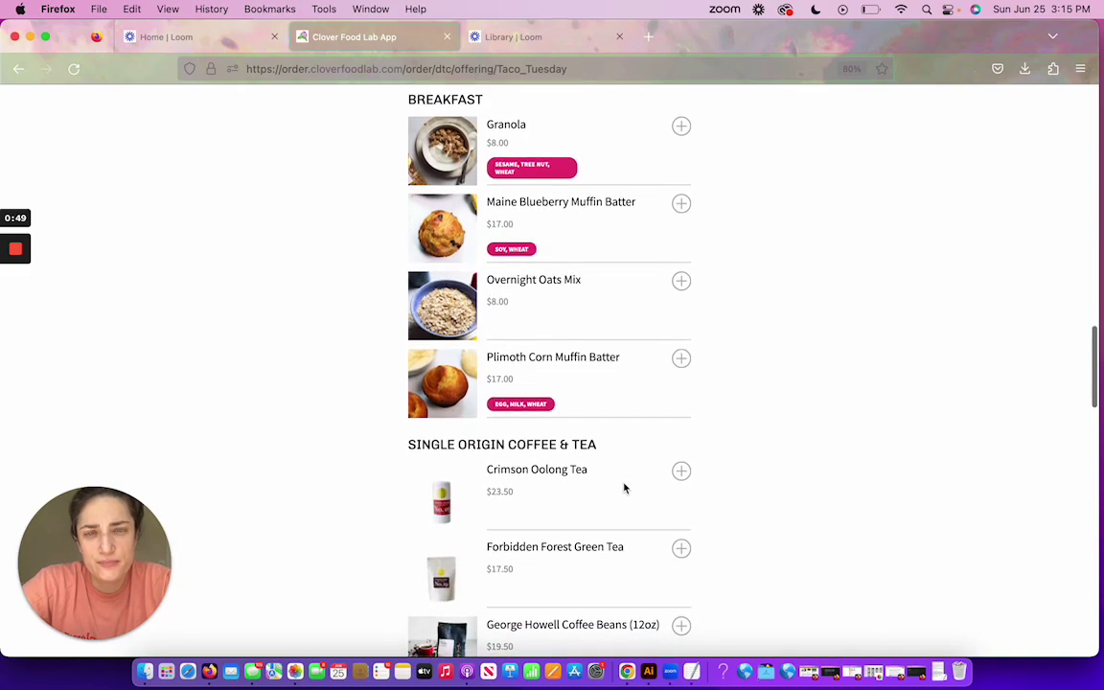
pyautogui.scroll(-10, 624, 489)
pyautogui.scroll(-5, 624, 489)
pyautogui.scroll(20, 739, 431)
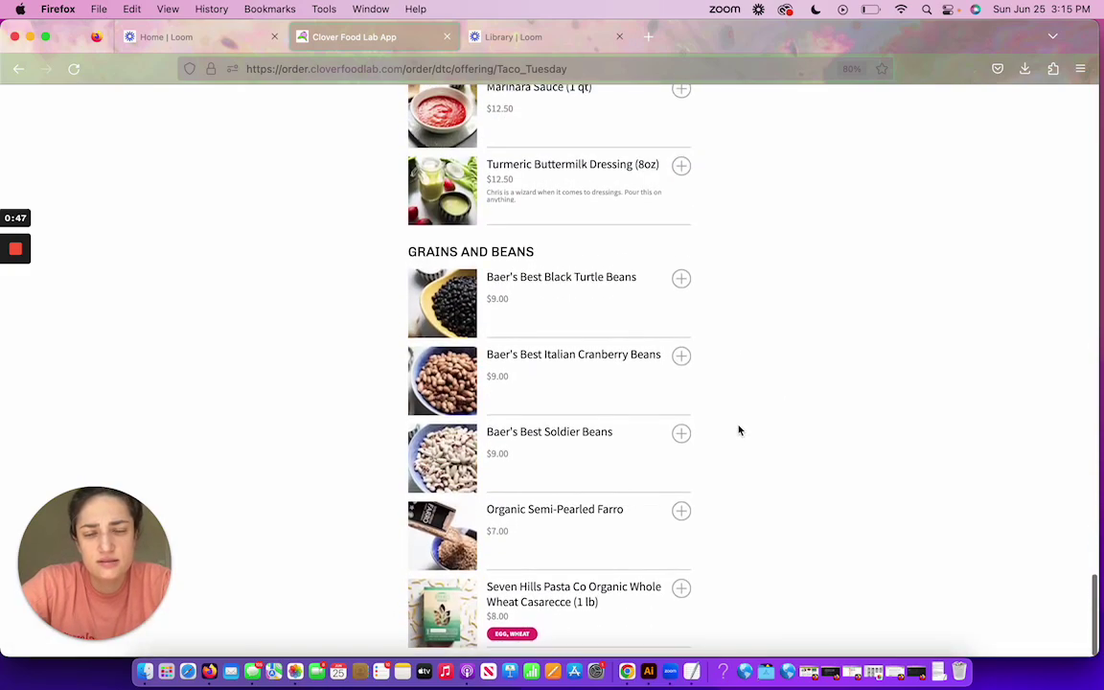
pyautogui.scroll(-8, 739, 431)
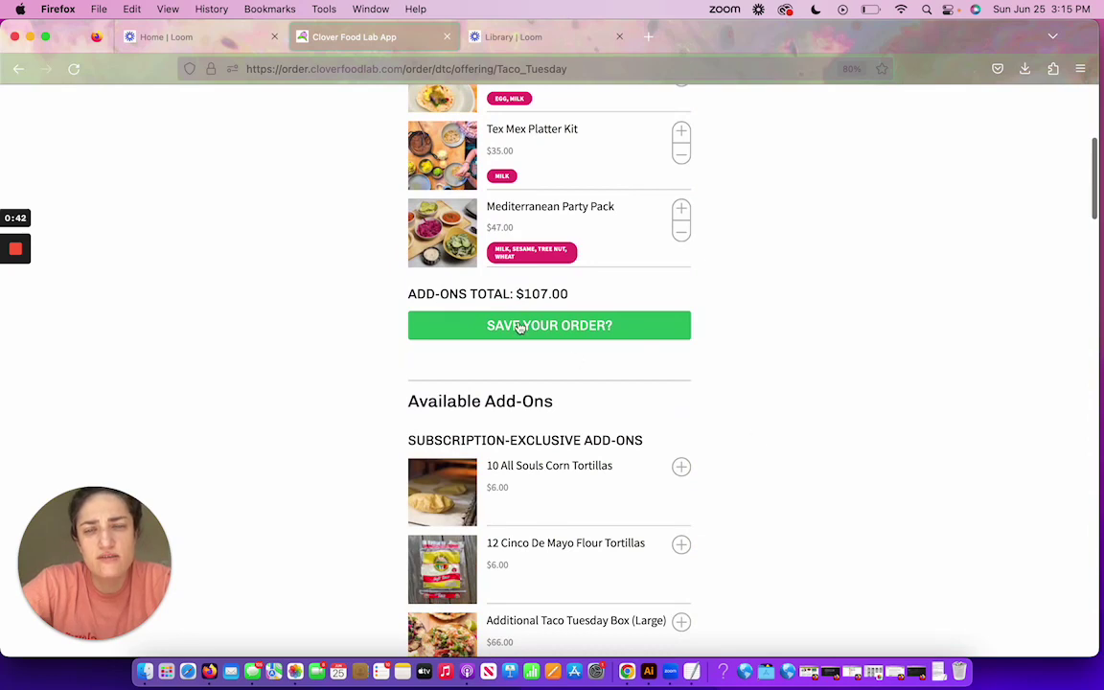
pyautogui.scroll(1, 546, 384)
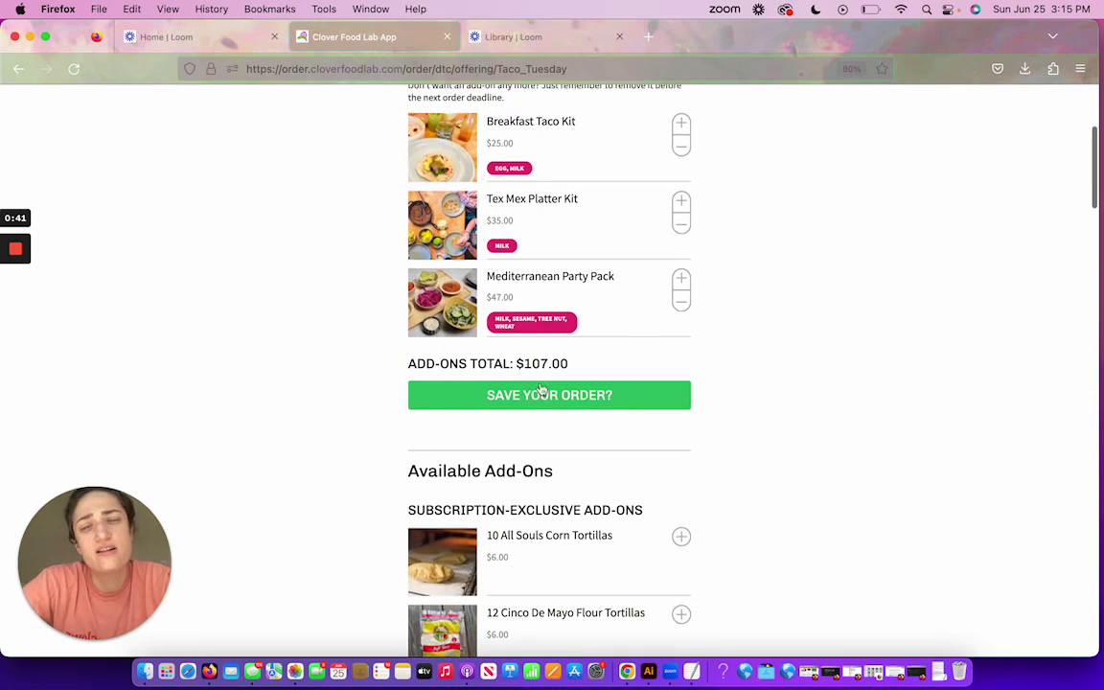
pyautogui.click(525, 399)
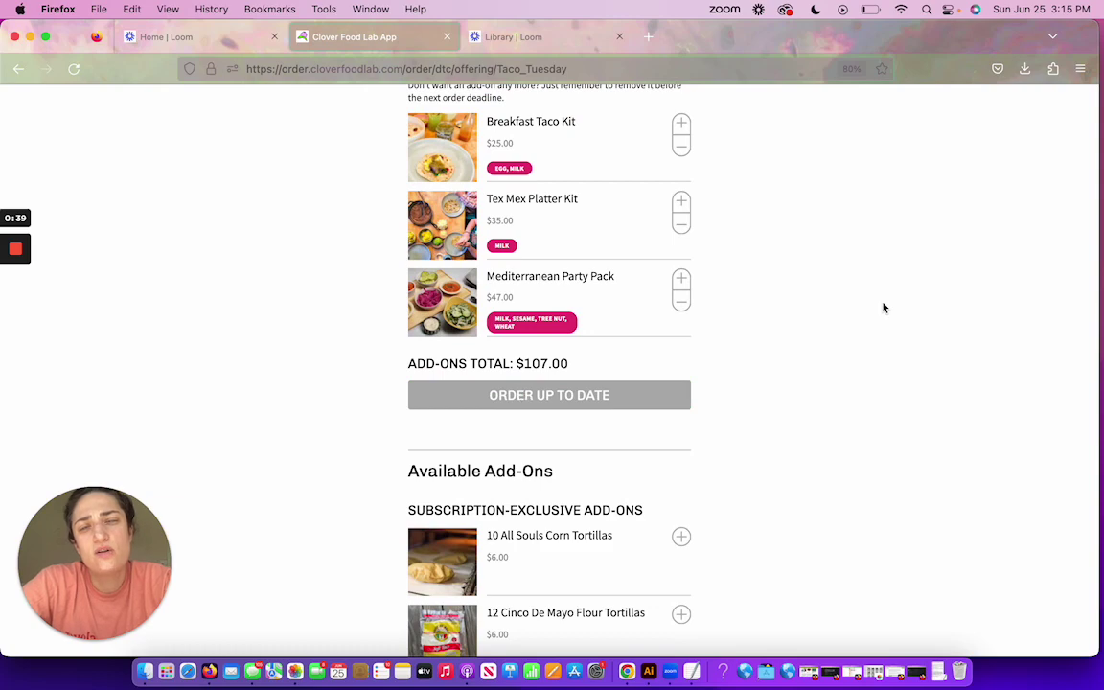
# - Read the My Add-Ons notes on weekly rollover and on removing add-ons before the order deadline
pyautogui.scroll(3, 800, 360)
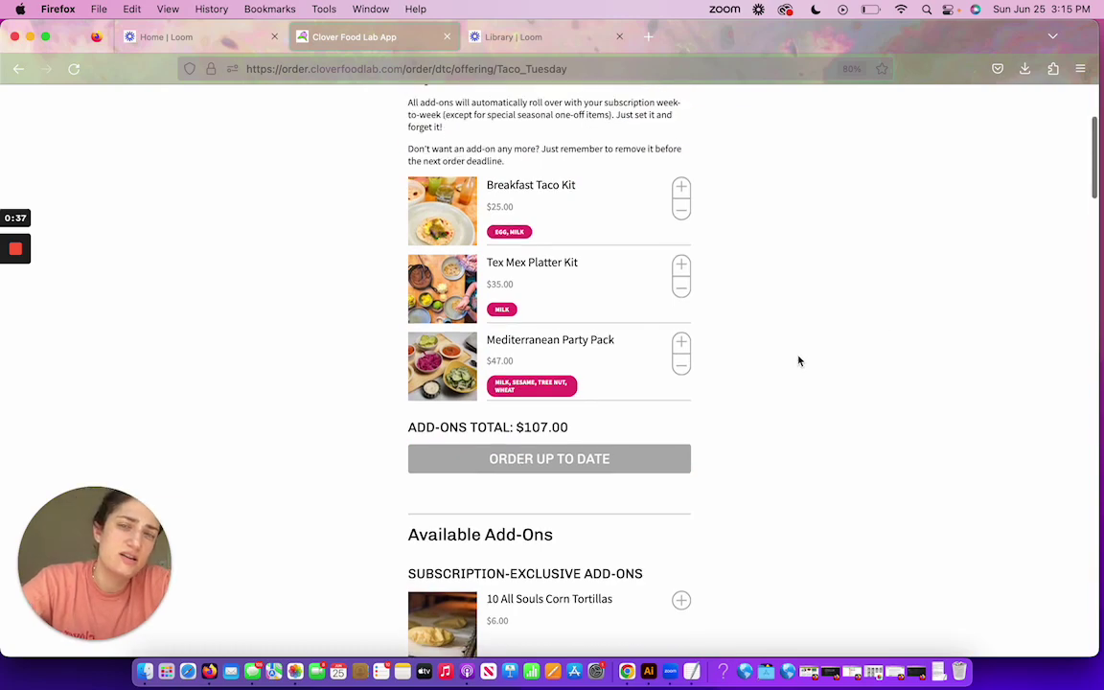
pyautogui.scroll(4, 800, 361)
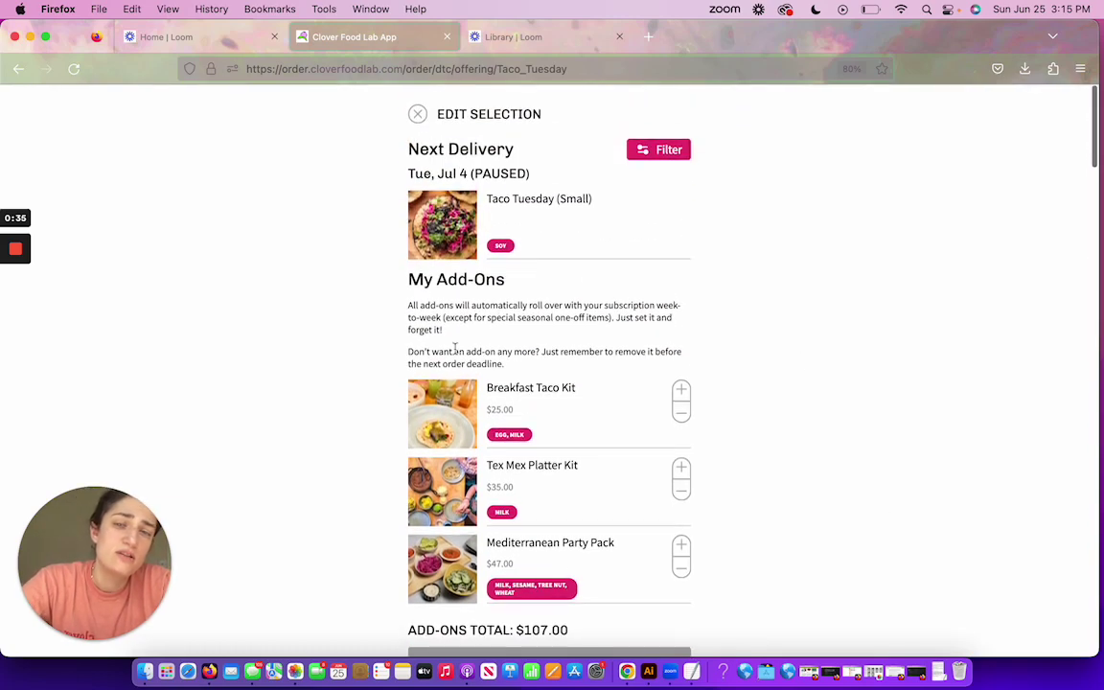
pyautogui.moveTo(410, 308); pyautogui.dragTo(486, 326)
pyautogui.click(486, 327)
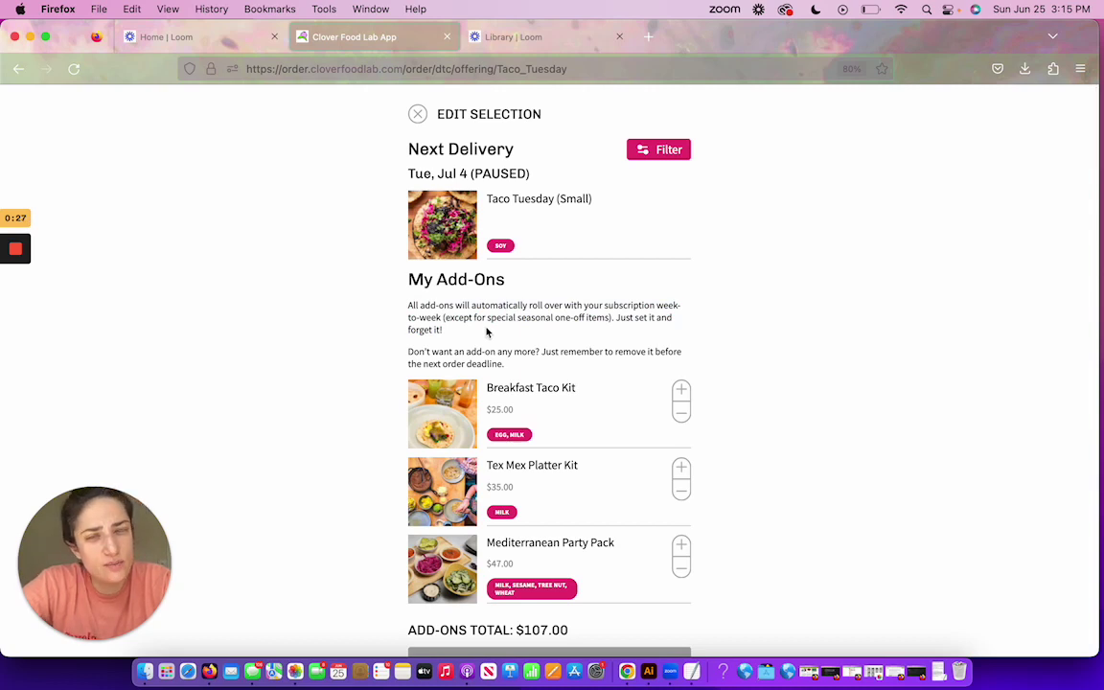
pyautogui.moveTo(539, 353); pyautogui.dragTo(540, 372)
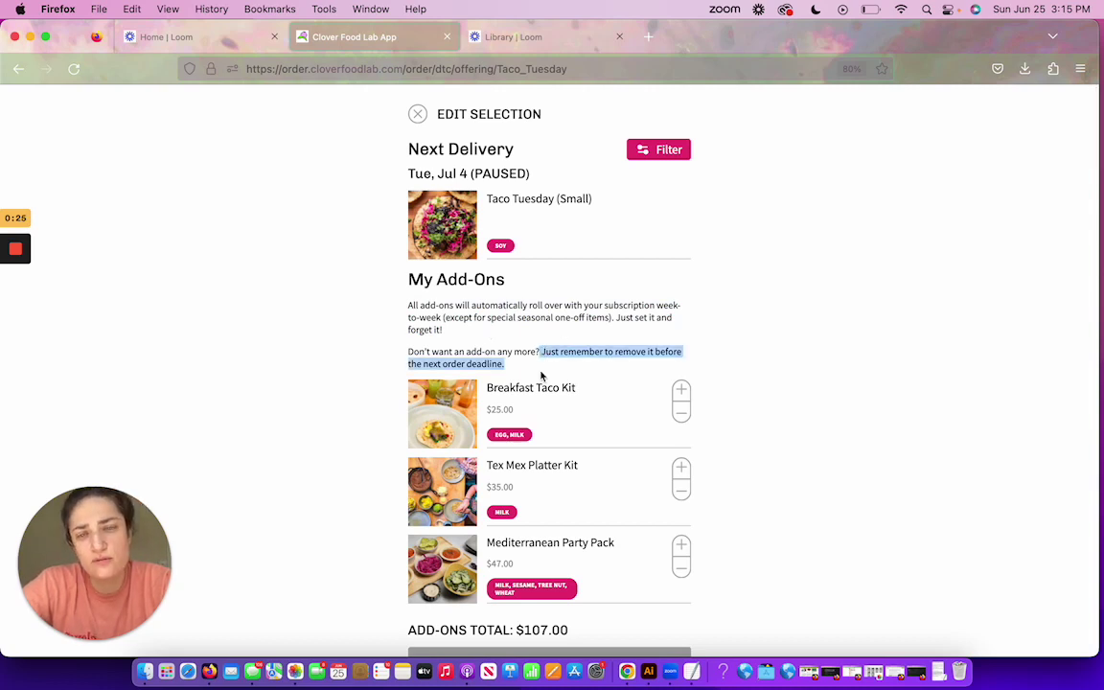
pyautogui.click(535, 370)
# - Close the add-ons selection and review the Taco Tuesday plan with its add-ons on the account dashboard
pyautogui.click(419, 115)
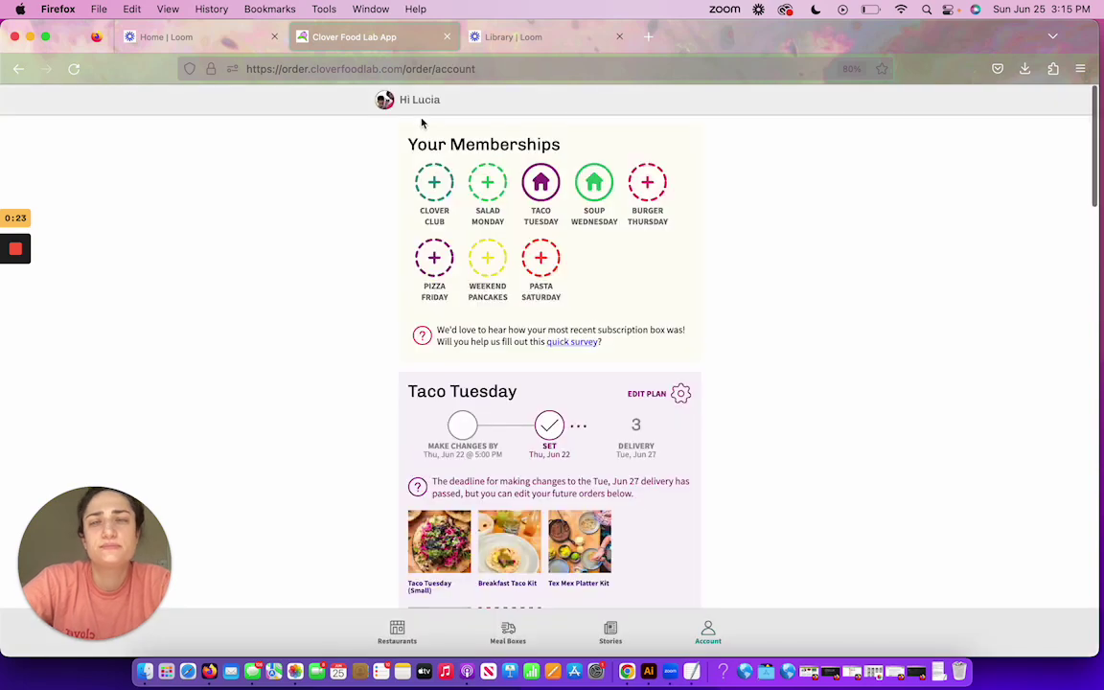
pyautogui.scroll(-3, 745, 490)
pyautogui.scroll(-3, 745, 491)
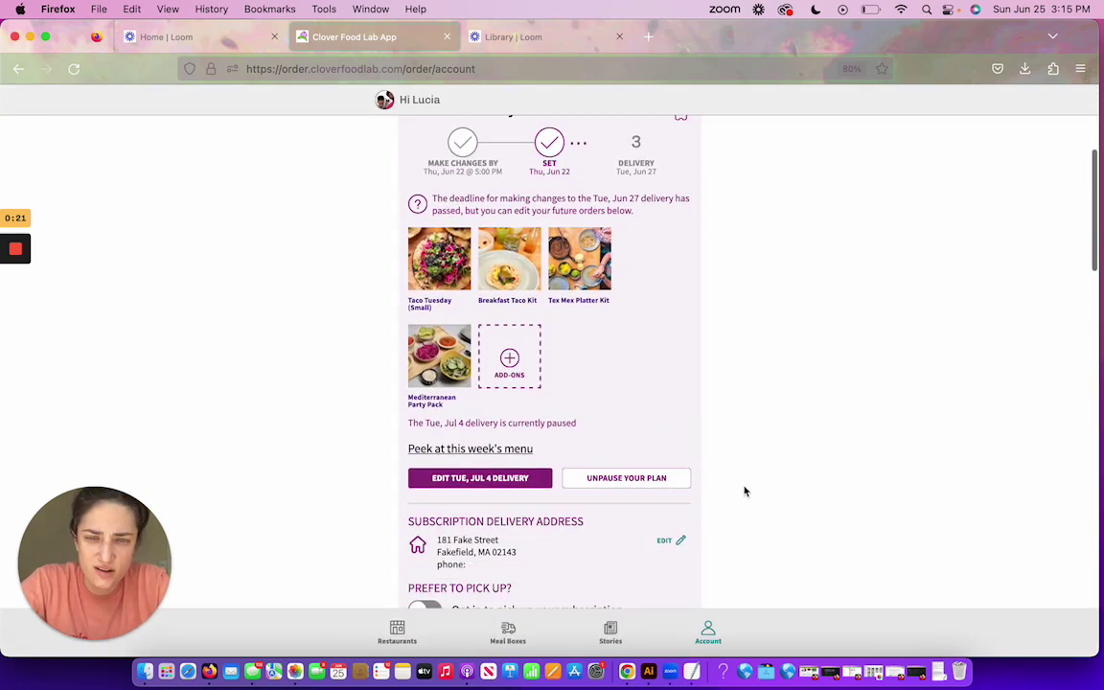
pyautogui.scroll(1, 744, 491)
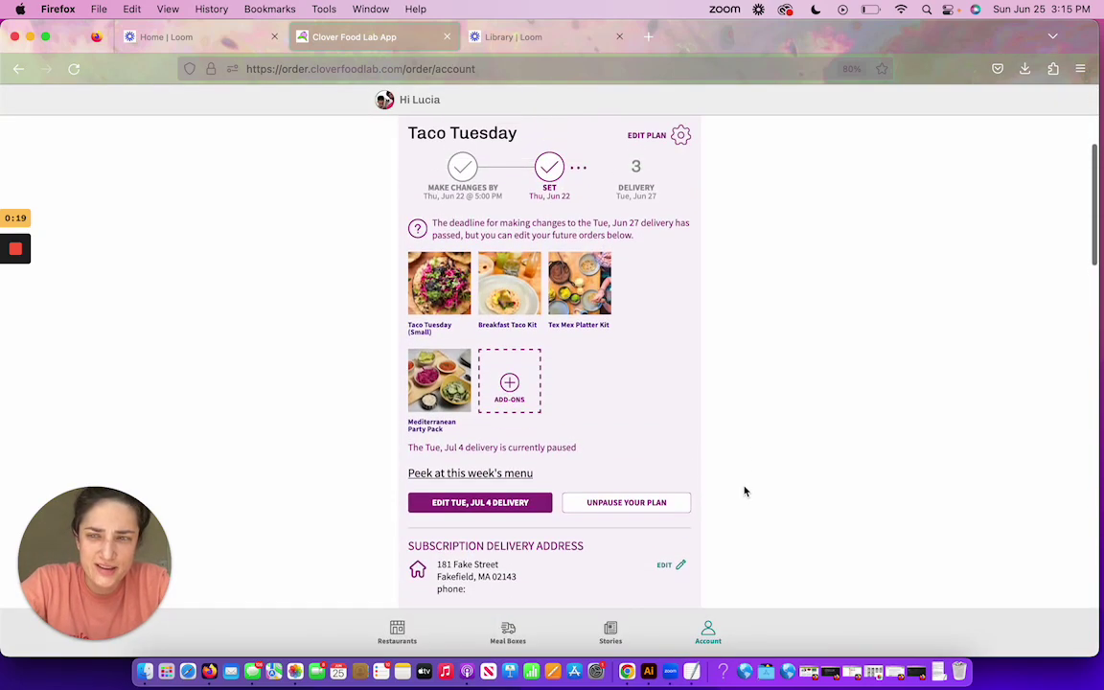